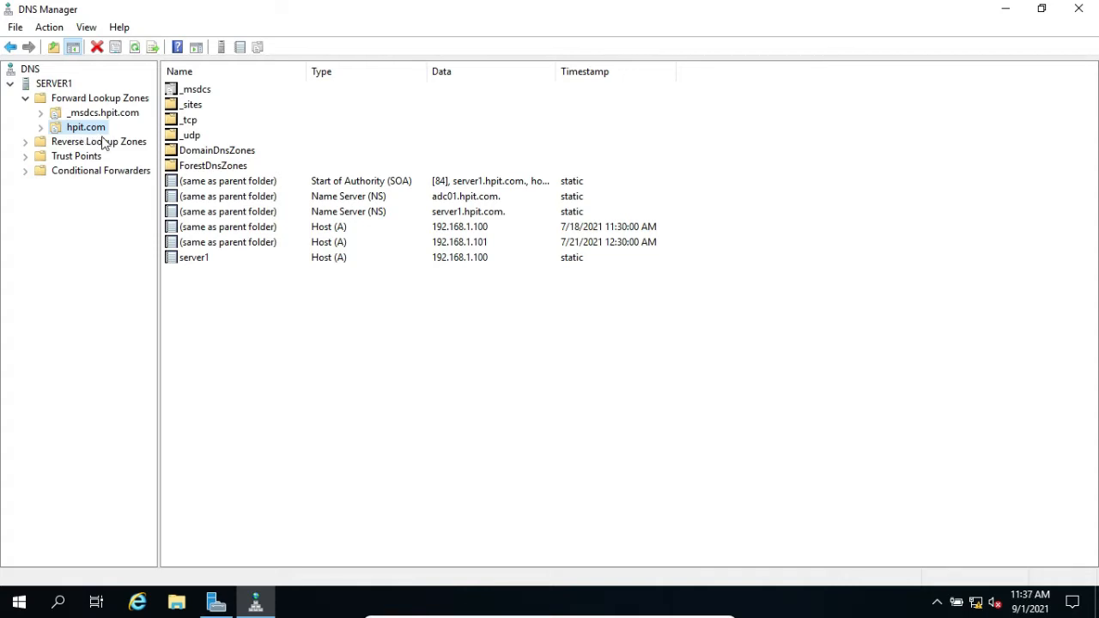
Start a new reverse lookup zone as an Active Directory-stored primary zone, replicated to all DNS servers on domain controllers in the hpit.com domain.
{"action": "left_click", "coordinate": [106, 145]}
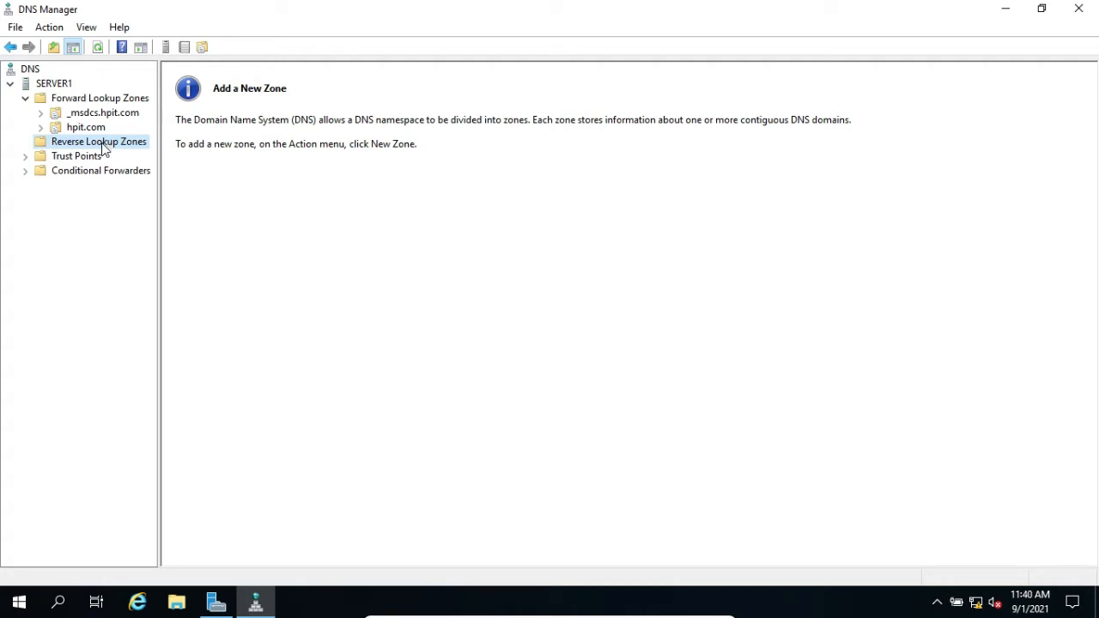
{"action": "right_click", "coordinate": [103, 148]}
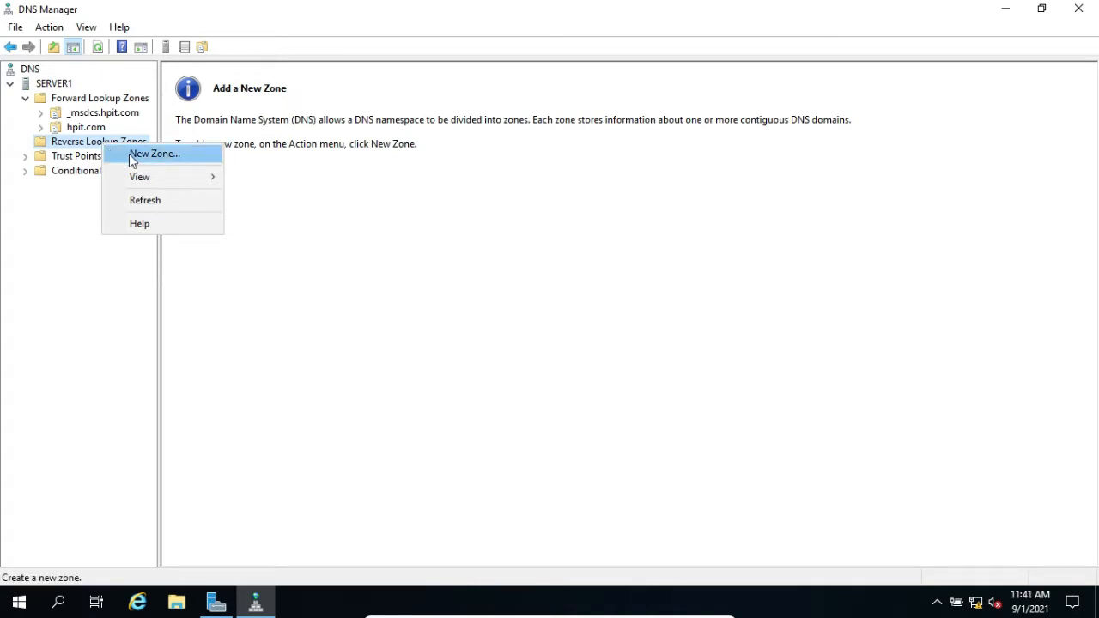
{"action": "left_click", "coordinate": [130, 155]}
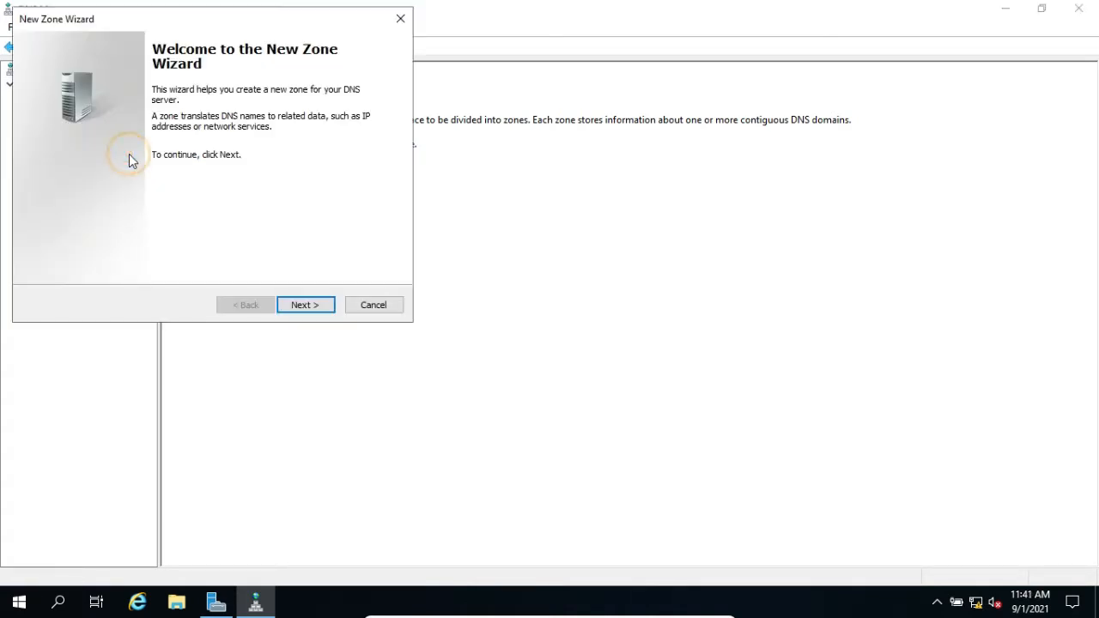
{"action": "left_click", "coordinate": [300, 305]}
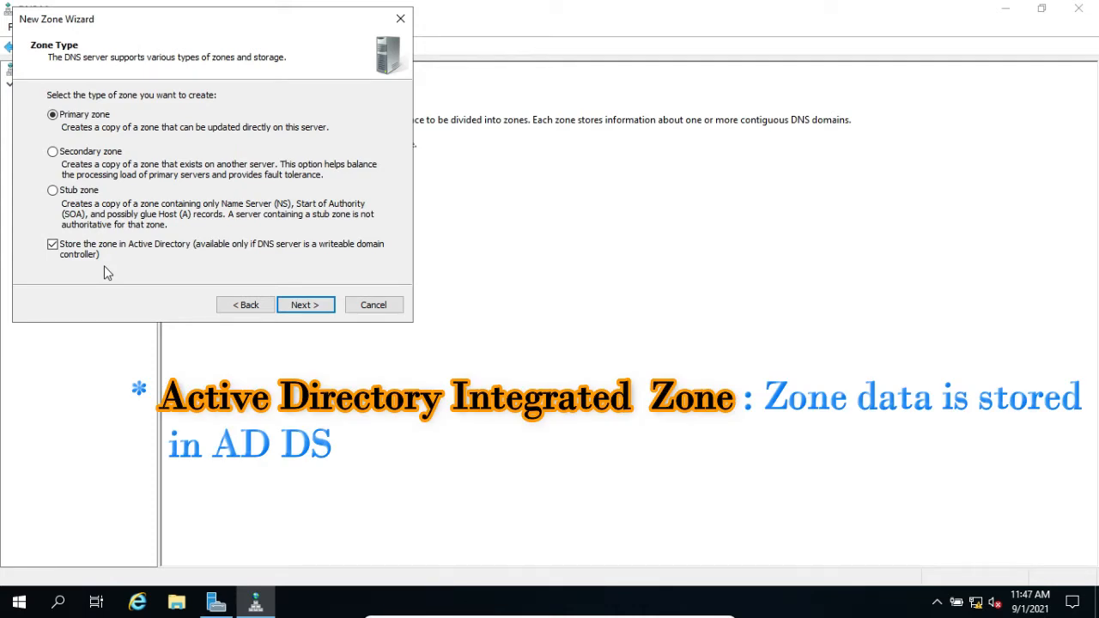
{"action": "left_click", "coordinate": [302, 305]}
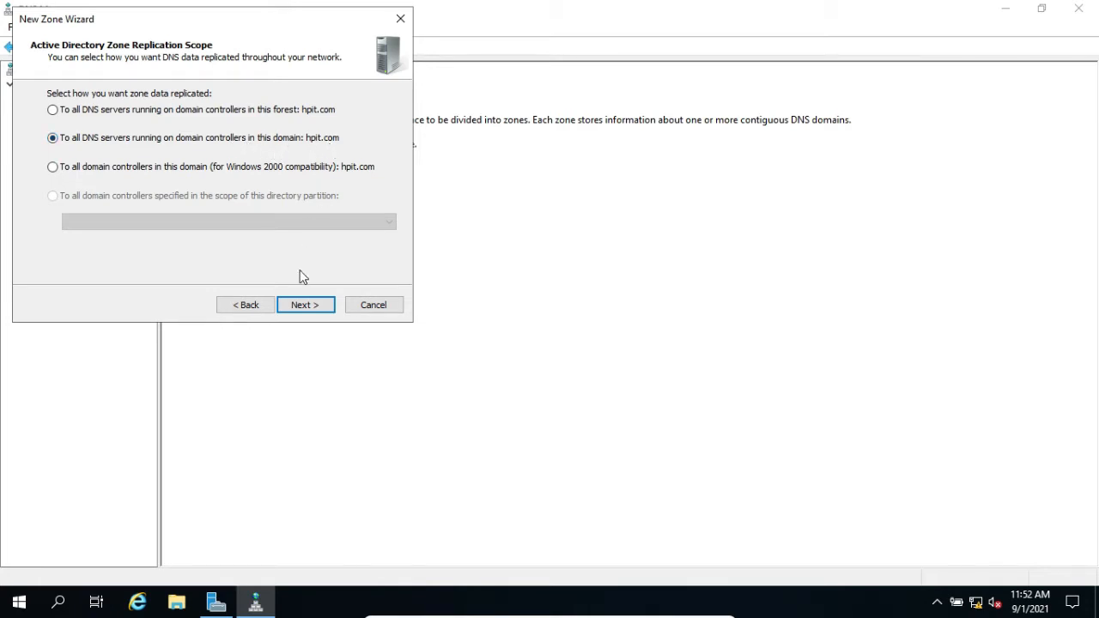
{"action": "left_click", "coordinate": [303, 305]}
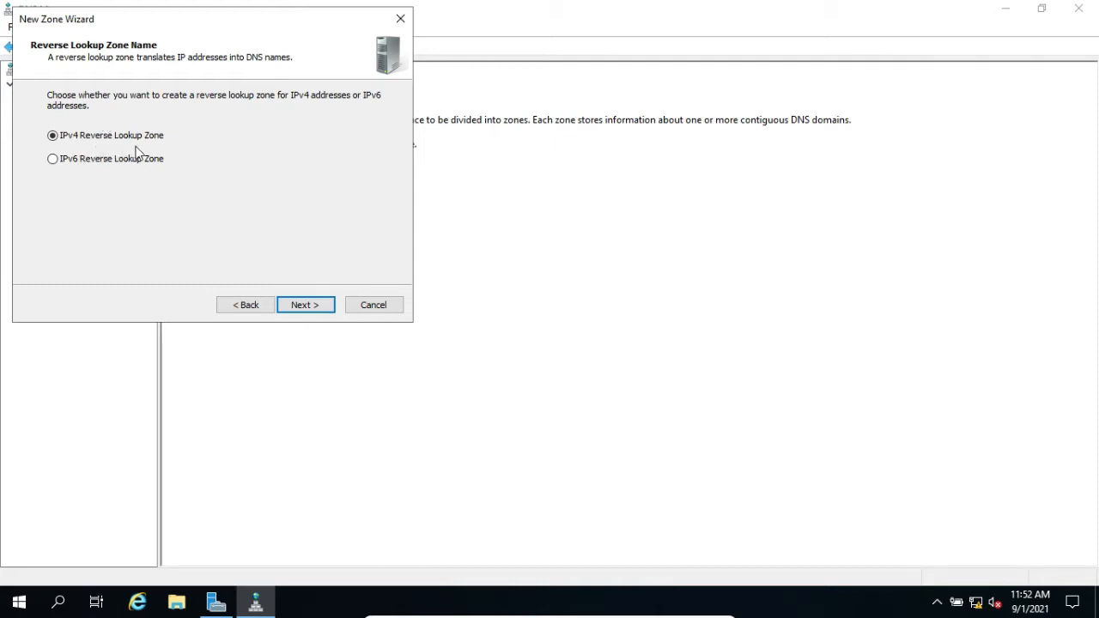
Complete the zone as an IPv4 reverse lookup zone with network ID 192.168.1 and only secure dynamic updates, and open it.
{"action": "left_click", "coordinate": [320, 307]}
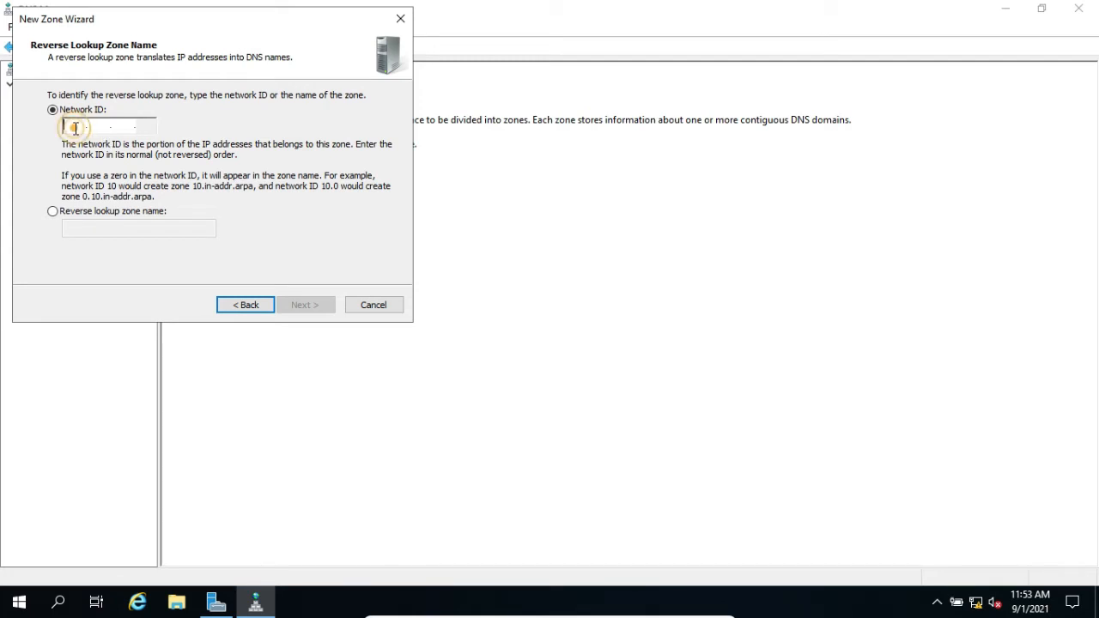
{"action": "type", "text": "192.168."}
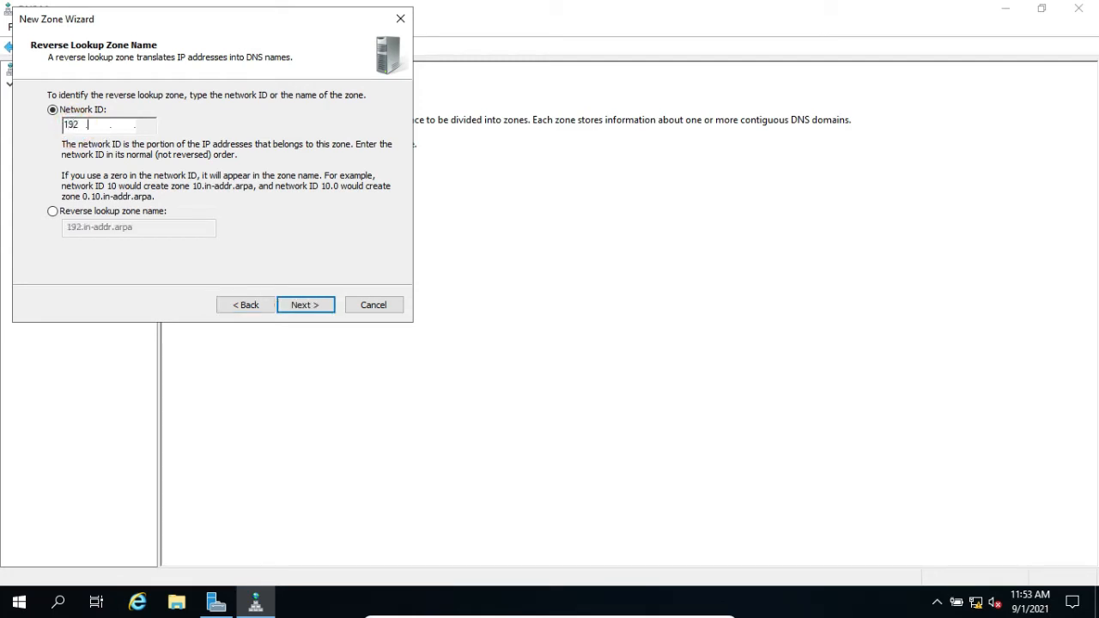
{"action": "type", "text": "1"}
{"action": "left_click", "coordinate": [309, 307]}
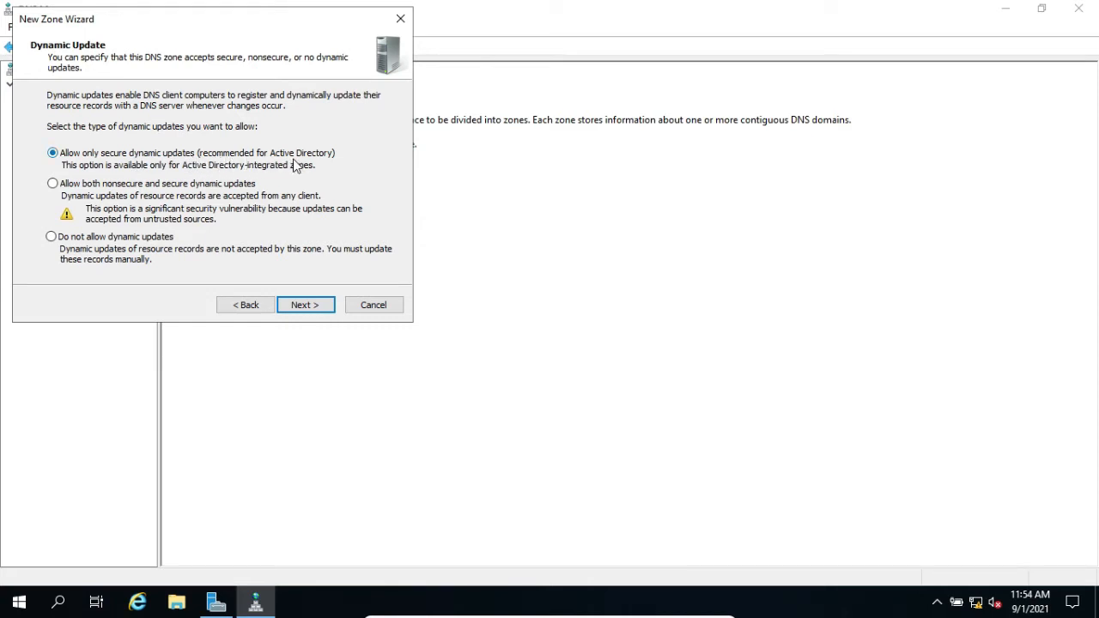
{"action": "left_click", "coordinate": [305, 305]}
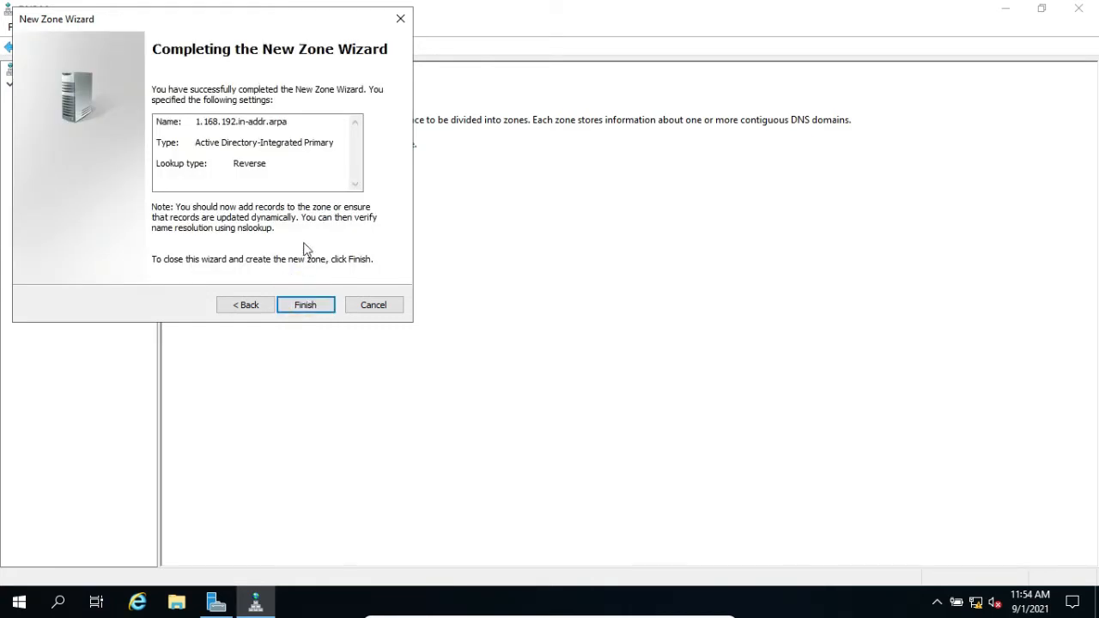
{"action": "left_click", "coordinate": [319, 302]}
{"action": "left_click", "coordinate": [25, 141]}
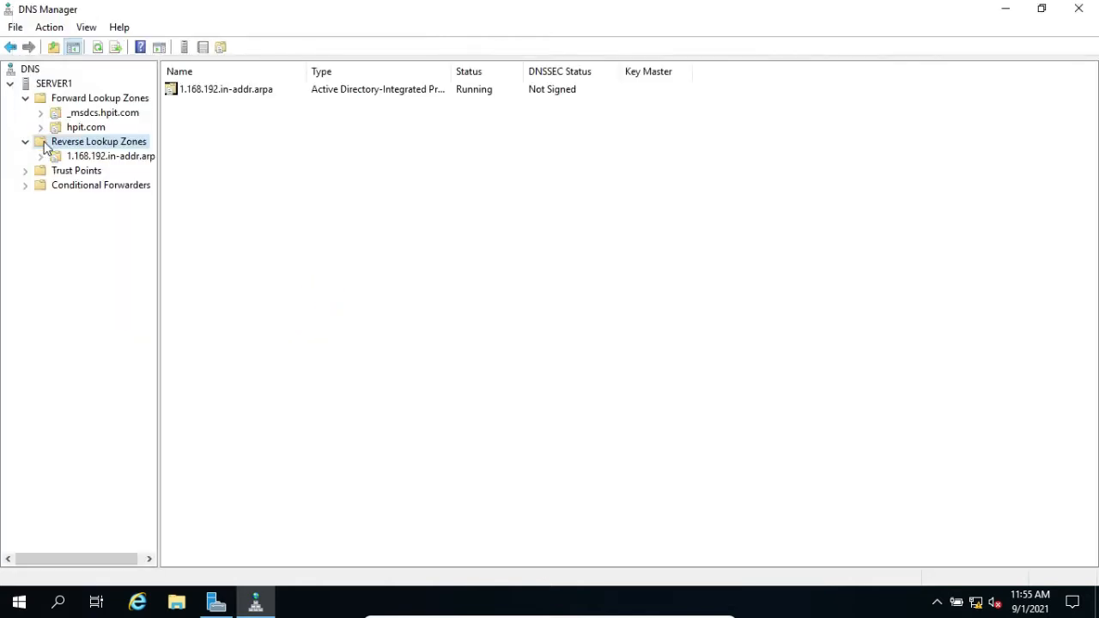
{"action": "left_click", "coordinate": [77, 155]}
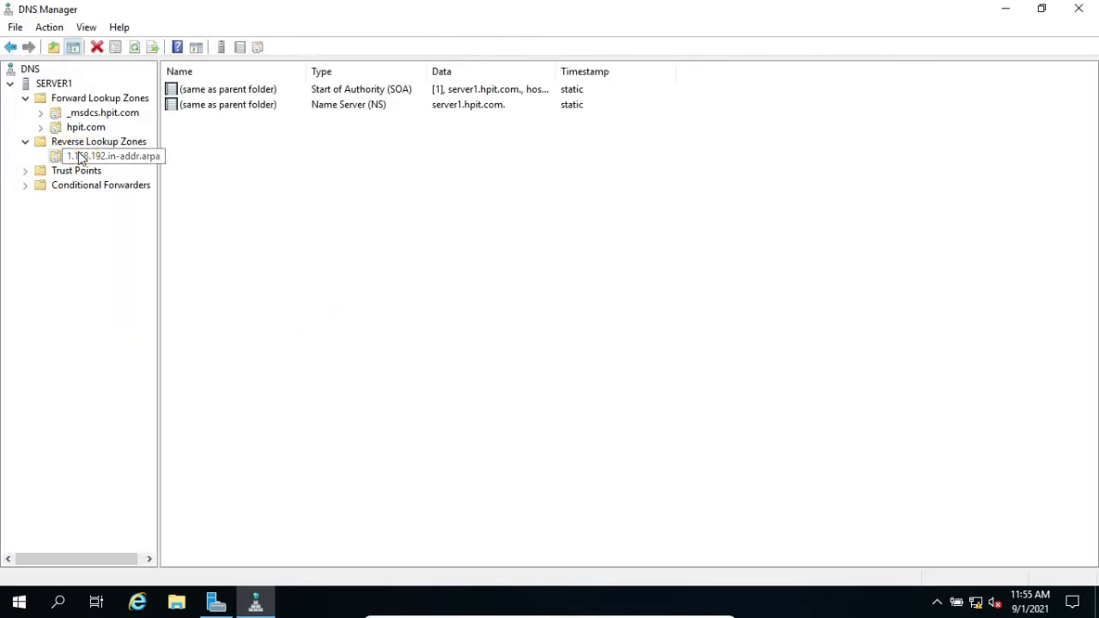
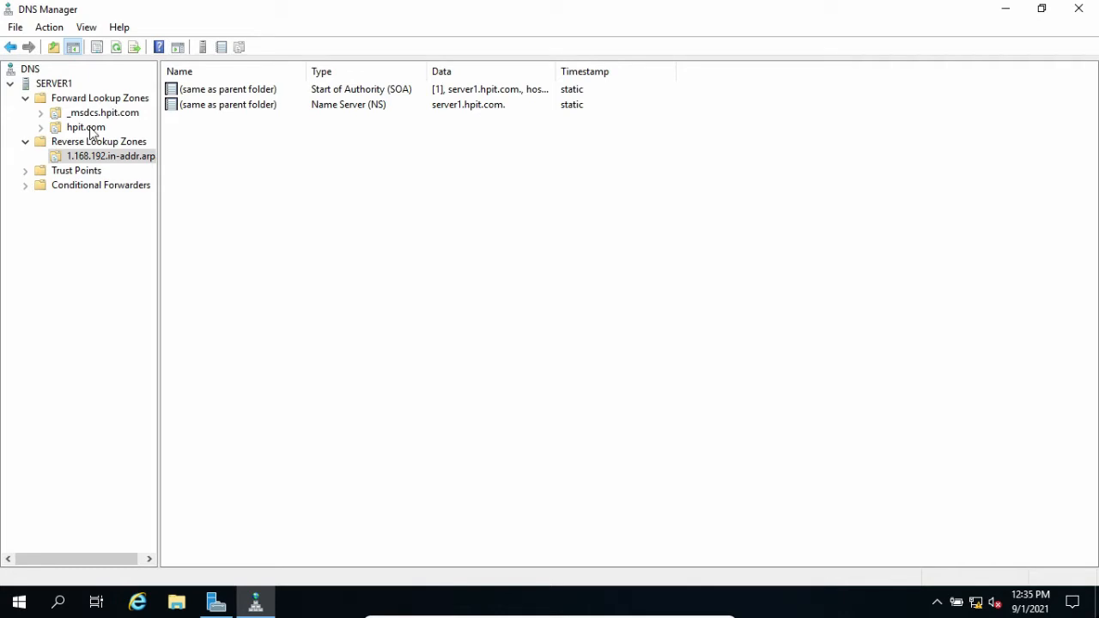
Add a host (A) record named pc1 with IP address 192.168.1.110 to the hpit.com forward lookup zone.
{"action": "left_click", "coordinate": [86, 127]}
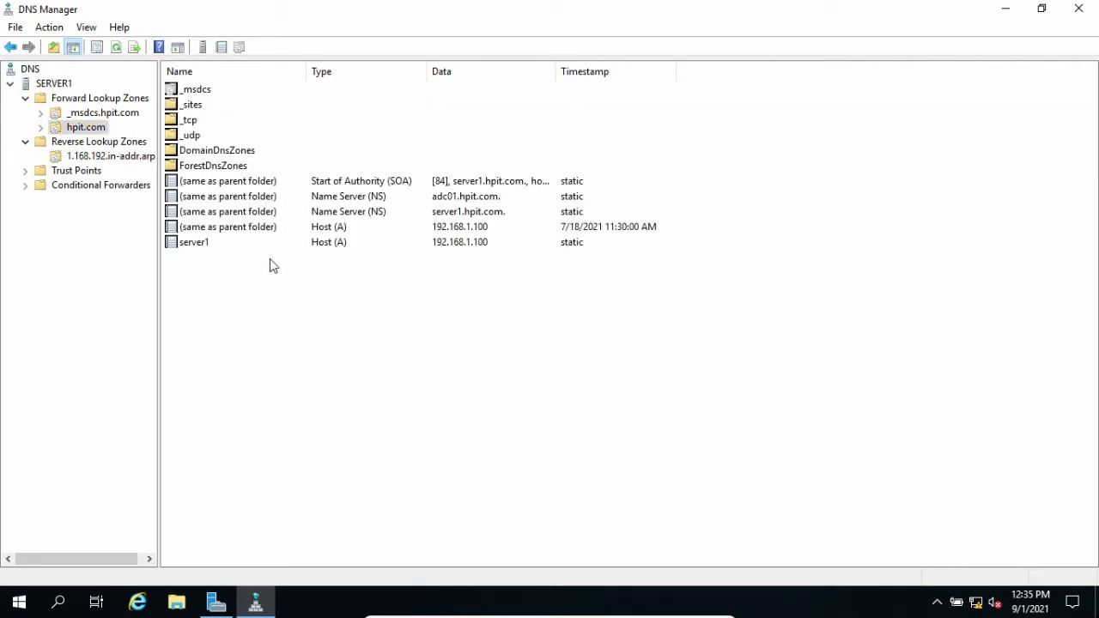
{"action": "left_click", "coordinate": [205, 248]}
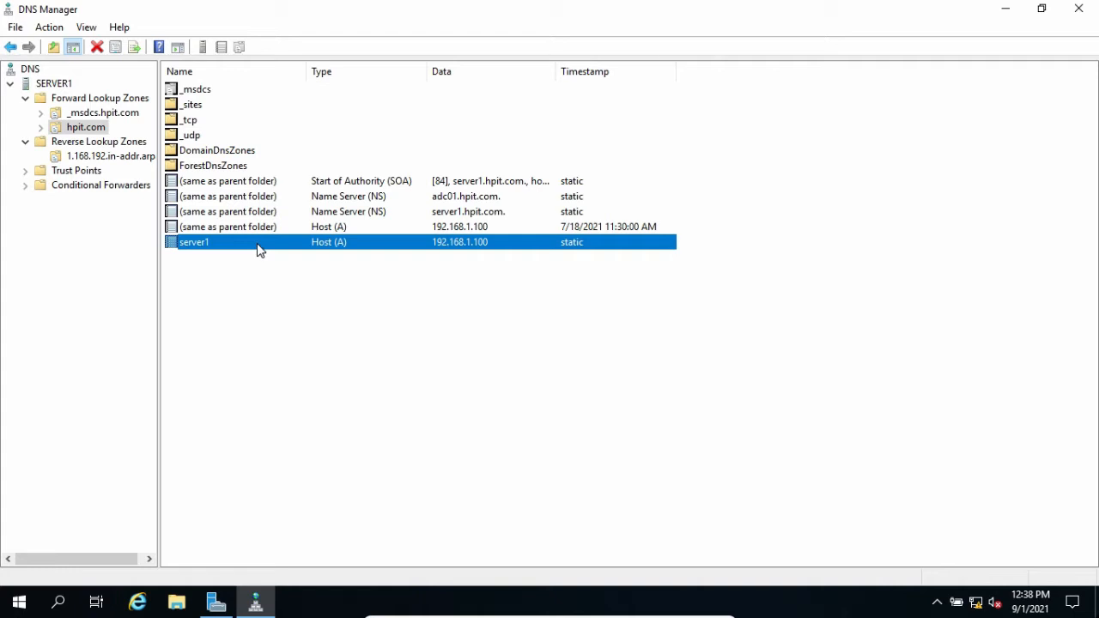
{"action": "right_click", "coordinate": [316, 326]}
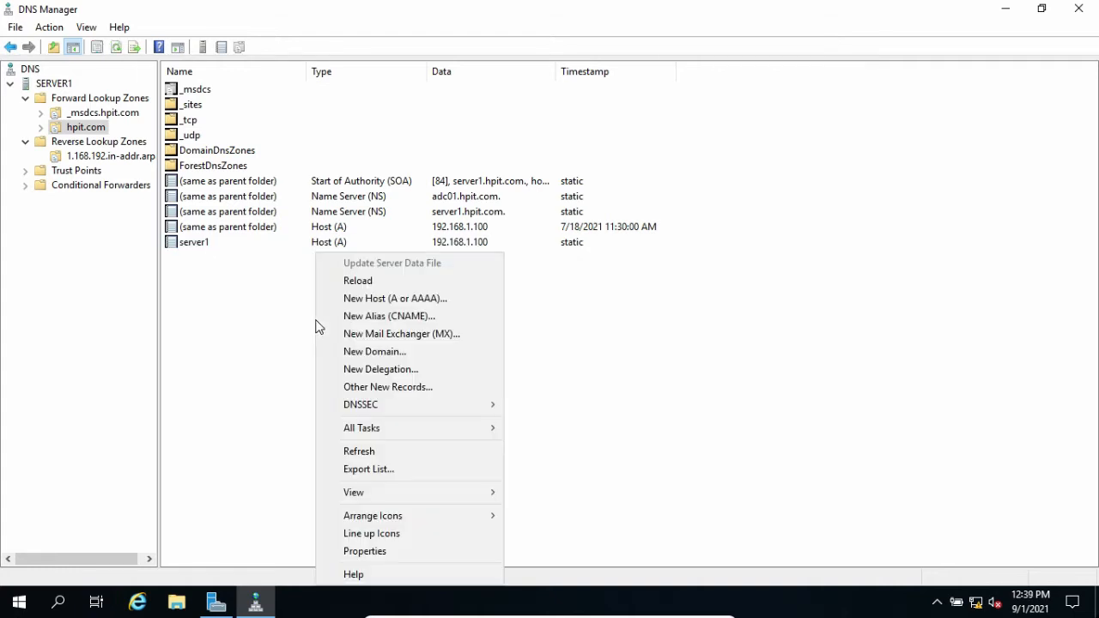
{"action": "left_click", "coordinate": [369, 300]}
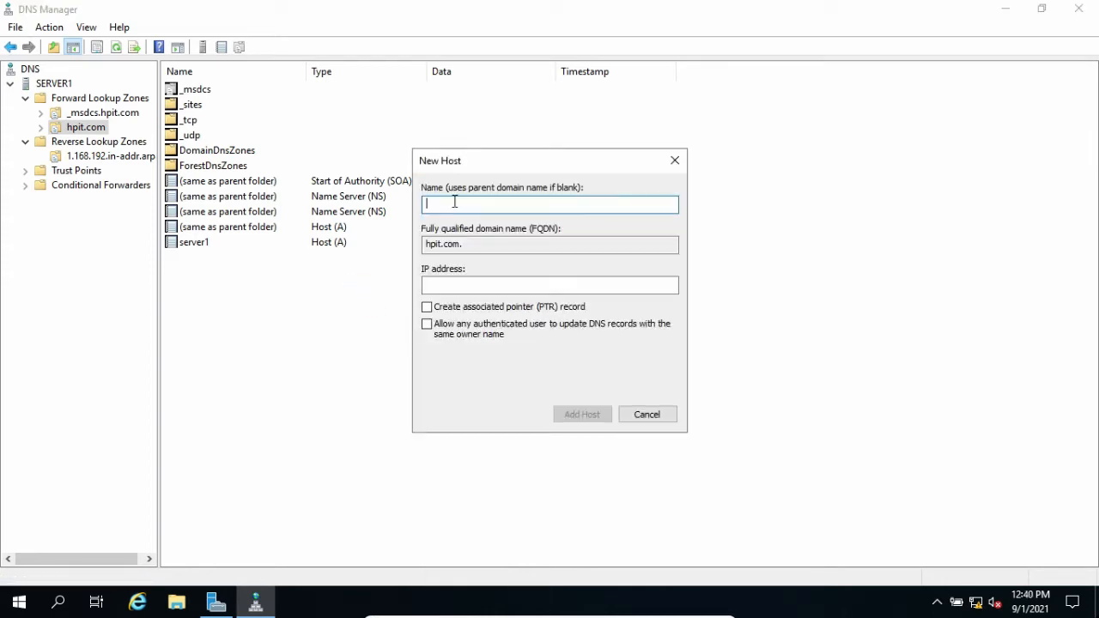
{"action": "type", "text": "pc1"}
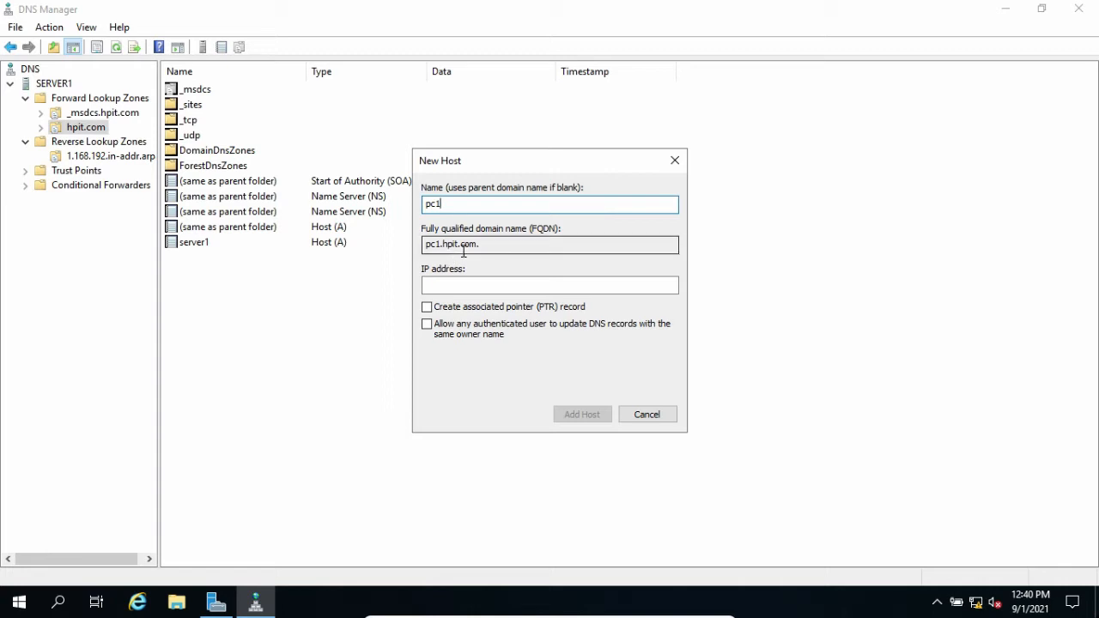
{"action": "left_click", "coordinate": [427, 284]}
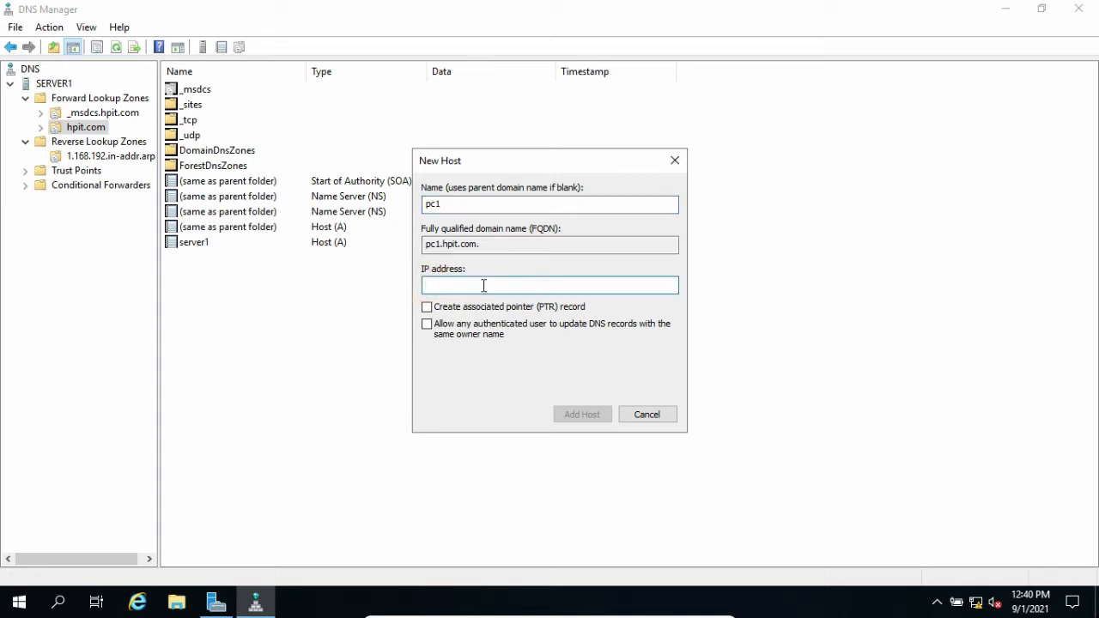
{"action": "type", "text": "192.168.1.110"}
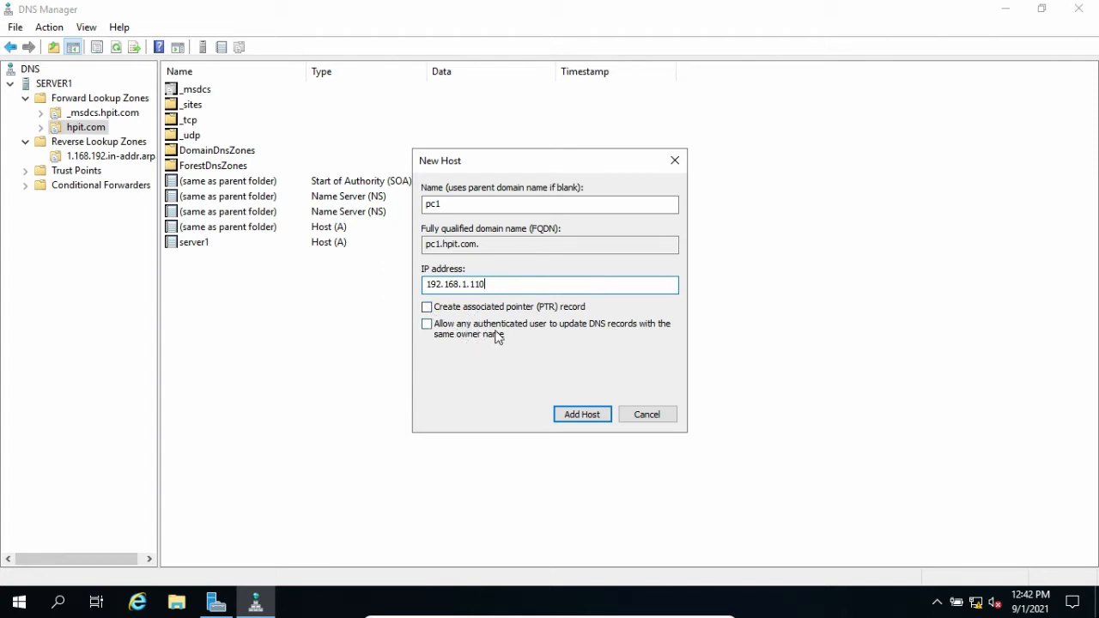
{"action": "left_click", "coordinate": [583, 416]}
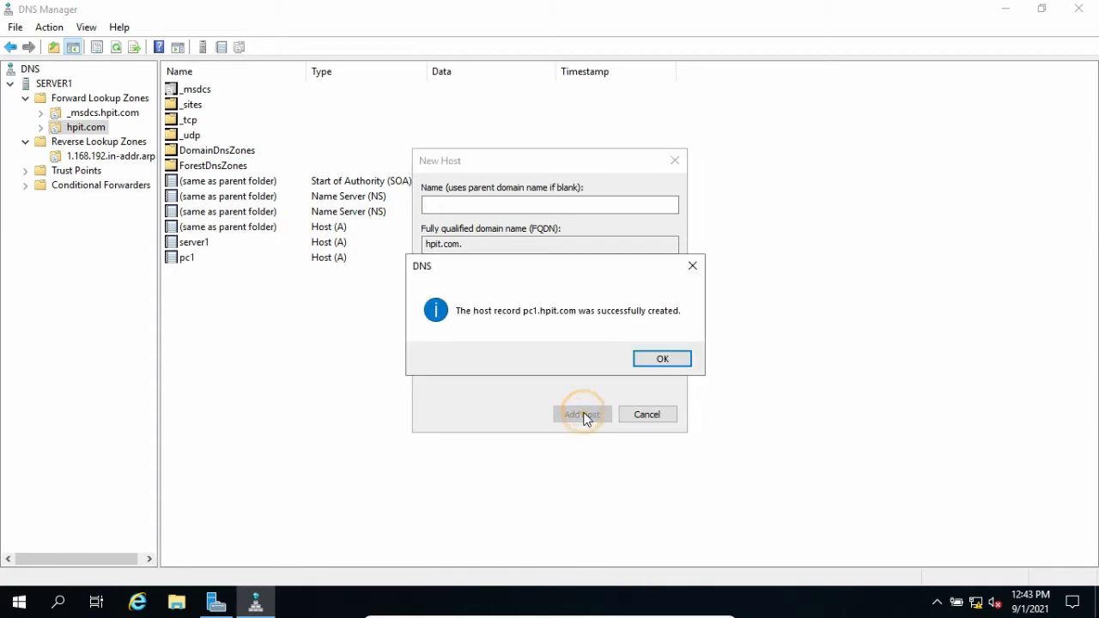
{"action": "left_click", "coordinate": [666, 360]}
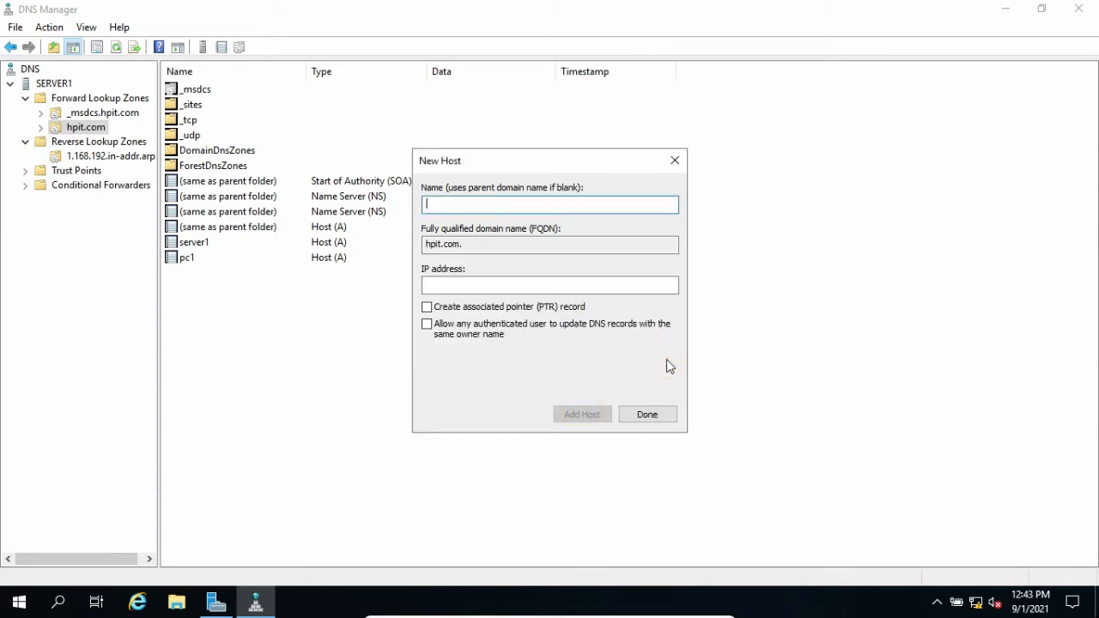
{"action": "left_click", "coordinate": [647, 415]}
{"action": "left_click", "coordinate": [184, 260]}
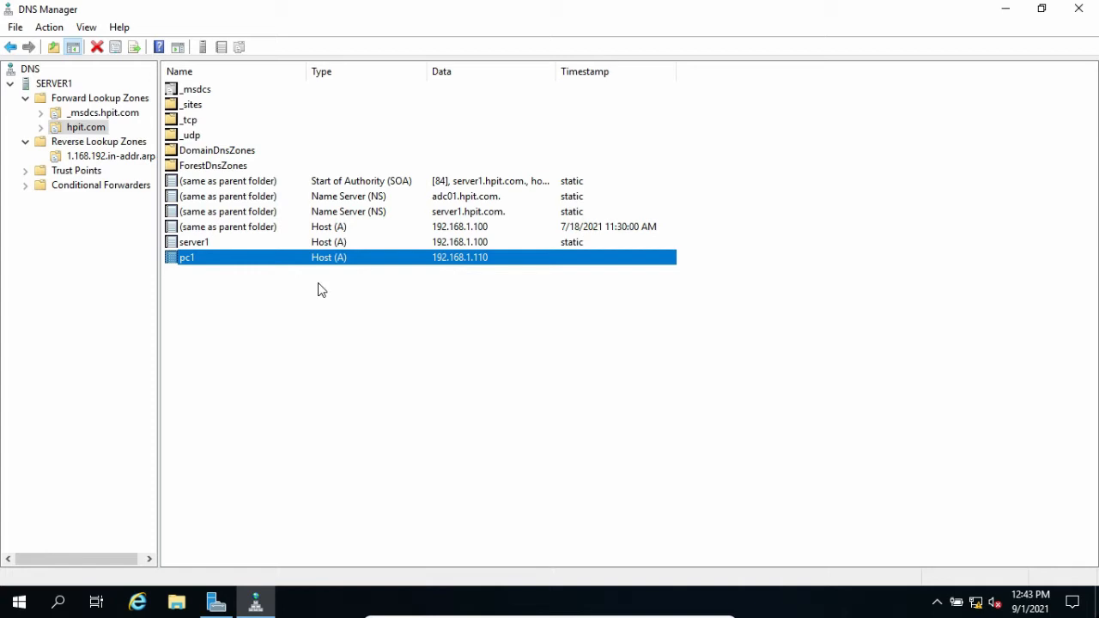
Start a new pointer (PTR) record in the 1.168.192.in-addr.arpa zone with host IP address 192.168.1.110.
{"action": "left_click", "coordinate": [117, 157]}
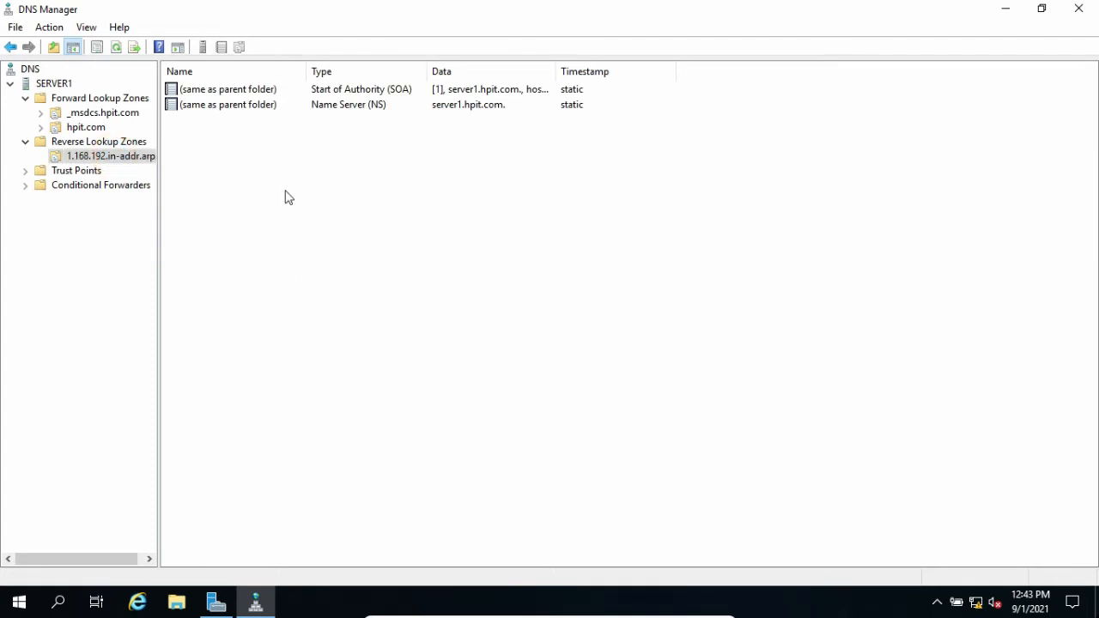
{"action": "right_click", "coordinate": [321, 206]}
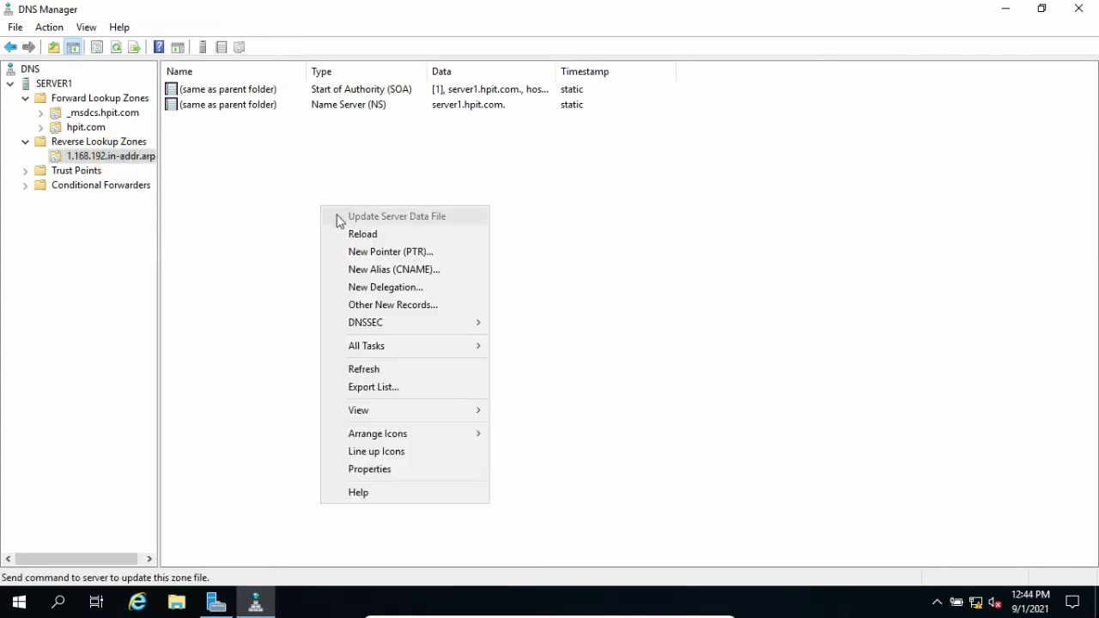
{"action": "left_click", "coordinate": [366, 252]}
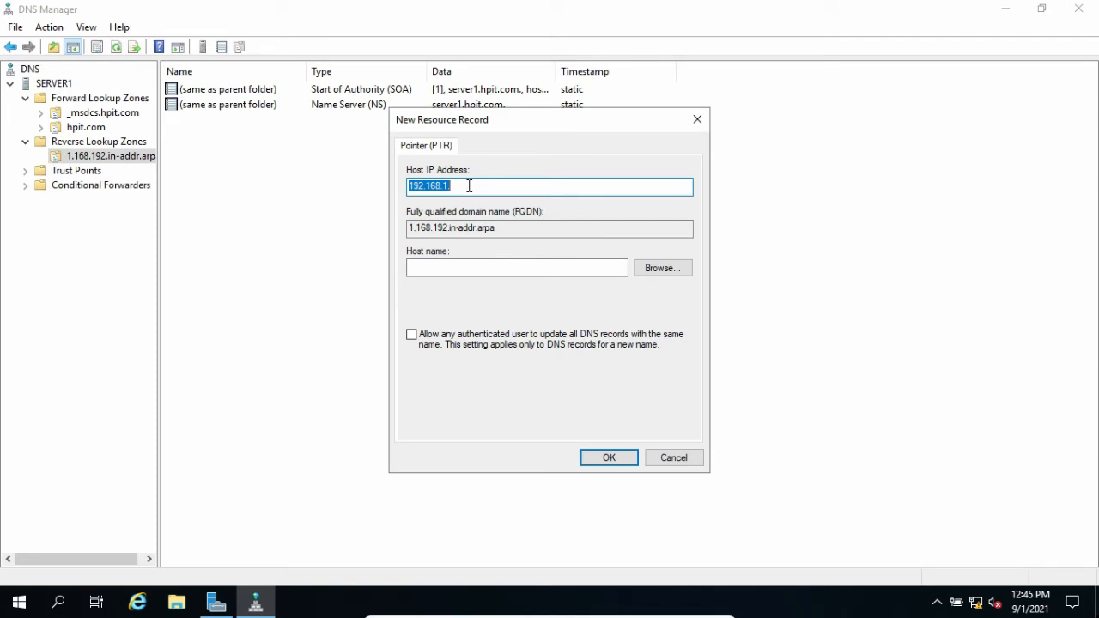
{"action": "left_click", "coordinate": [469, 185]}
{"action": "type", "text": "110"}
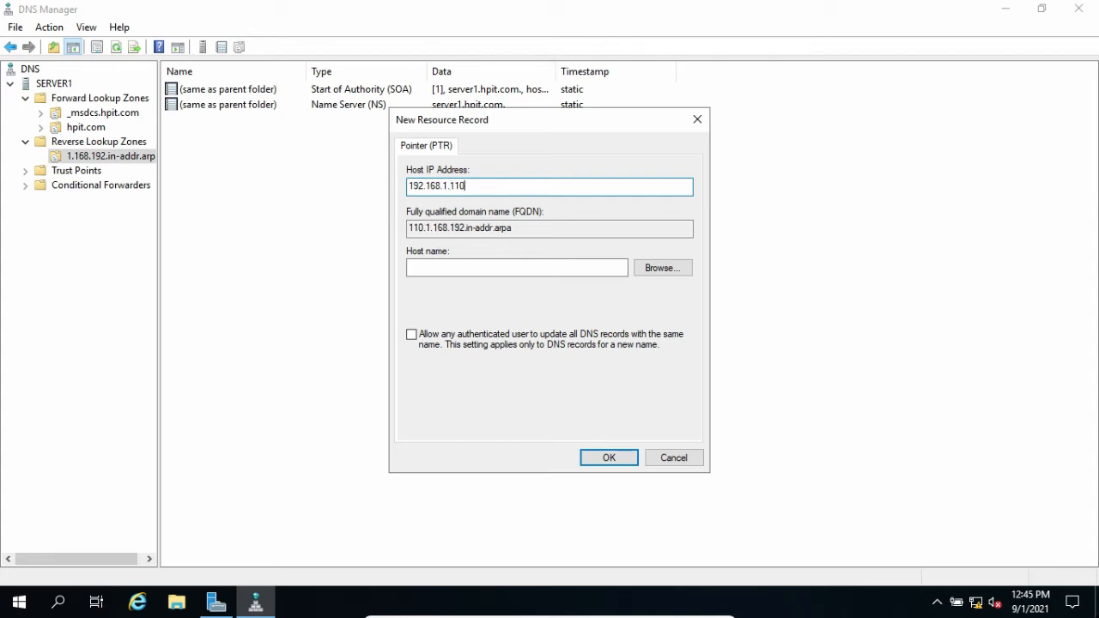
Browse SERVER1's forward lookup zone hpit.com for the pc1 record, use it as the pointer's host name, and create the pointer record.
{"action": "left_click", "coordinate": [670, 272]}
{"action": "double_click", "coordinate": [429, 251]}
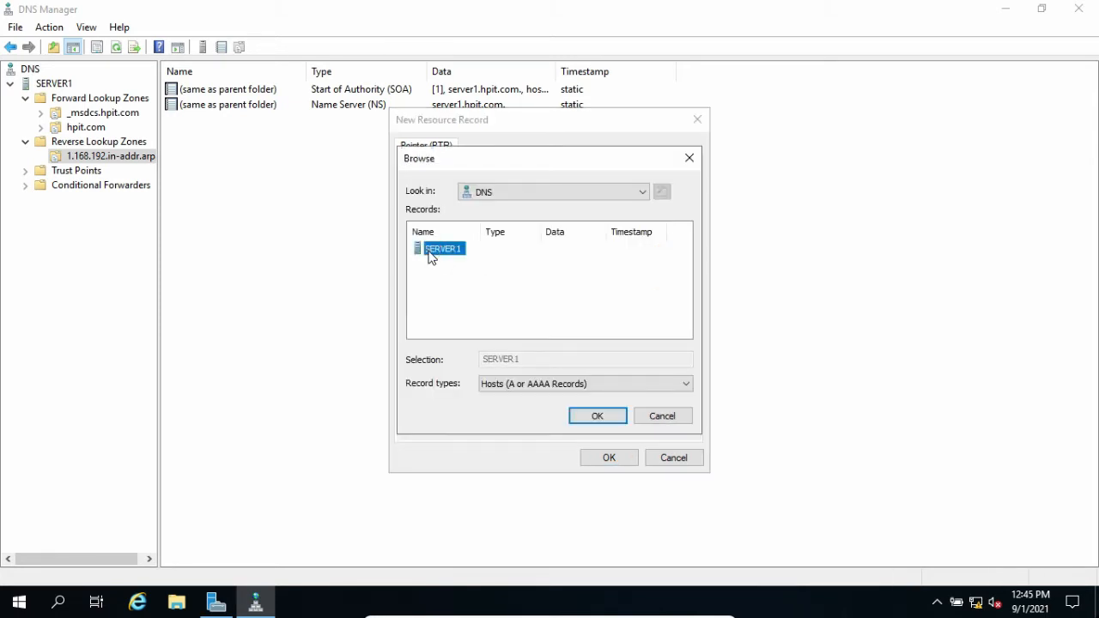
{"action": "double_click", "coordinate": [431, 250]}
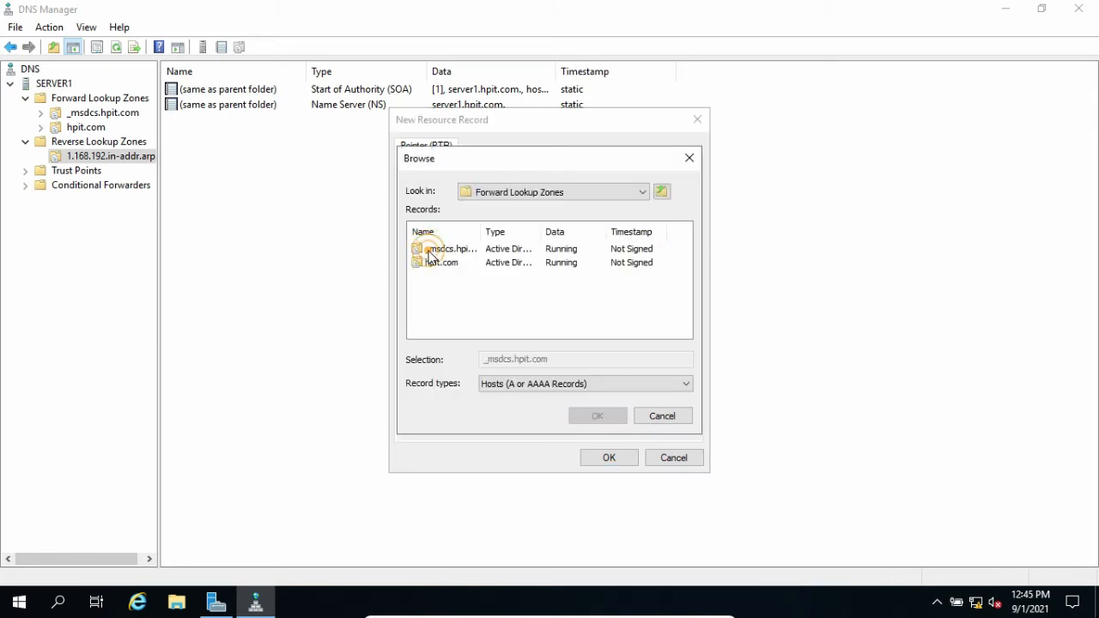
{"action": "double_click", "coordinate": [437, 261]}
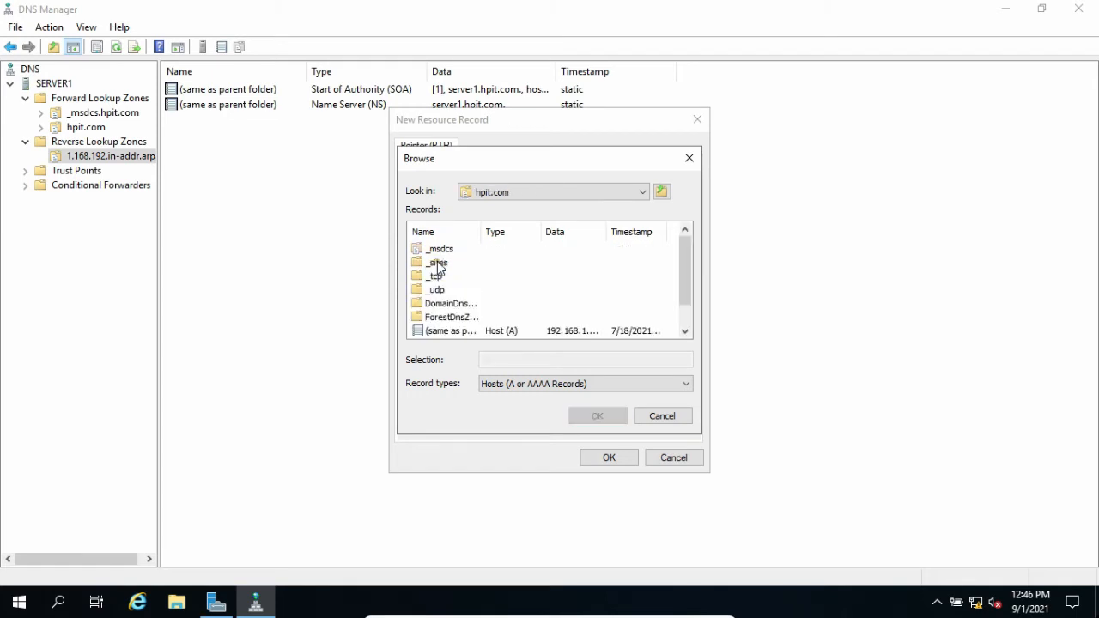
{"action": "scroll", "coordinate": [451, 277], "scroll_direction": "down", "scroll_amount": 1}
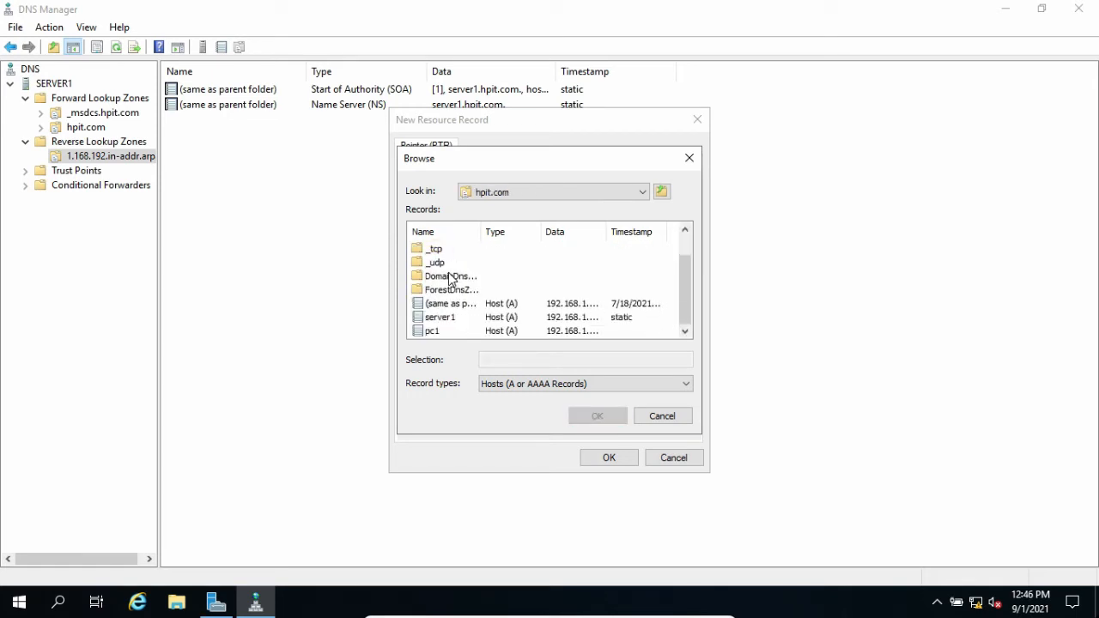
{"action": "left_click", "coordinate": [433, 331]}
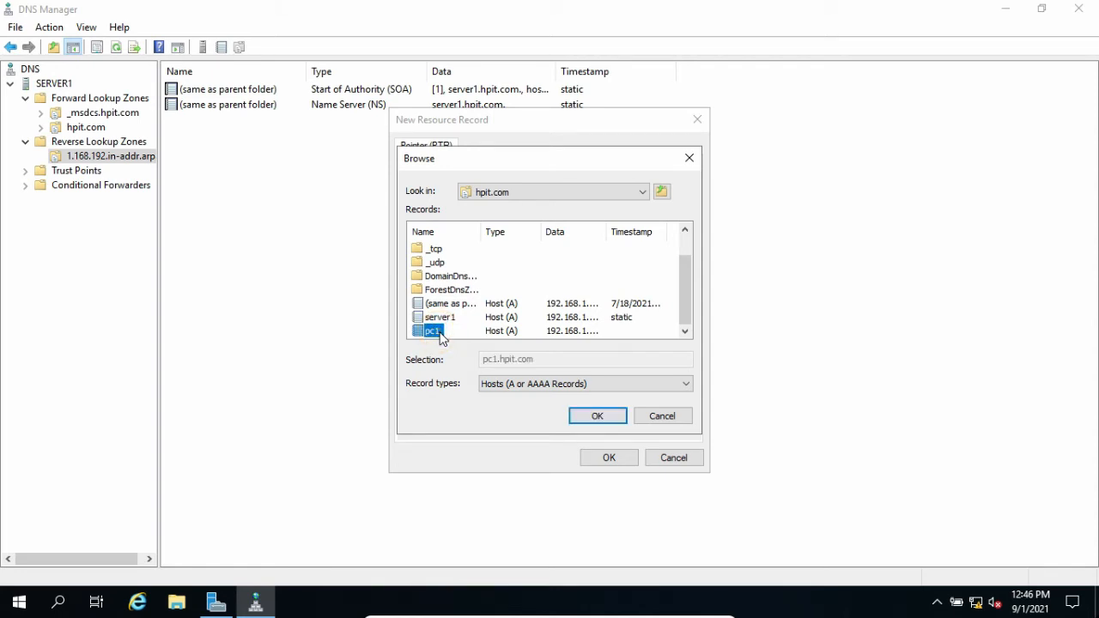
{"action": "left_click", "coordinate": [589, 421]}
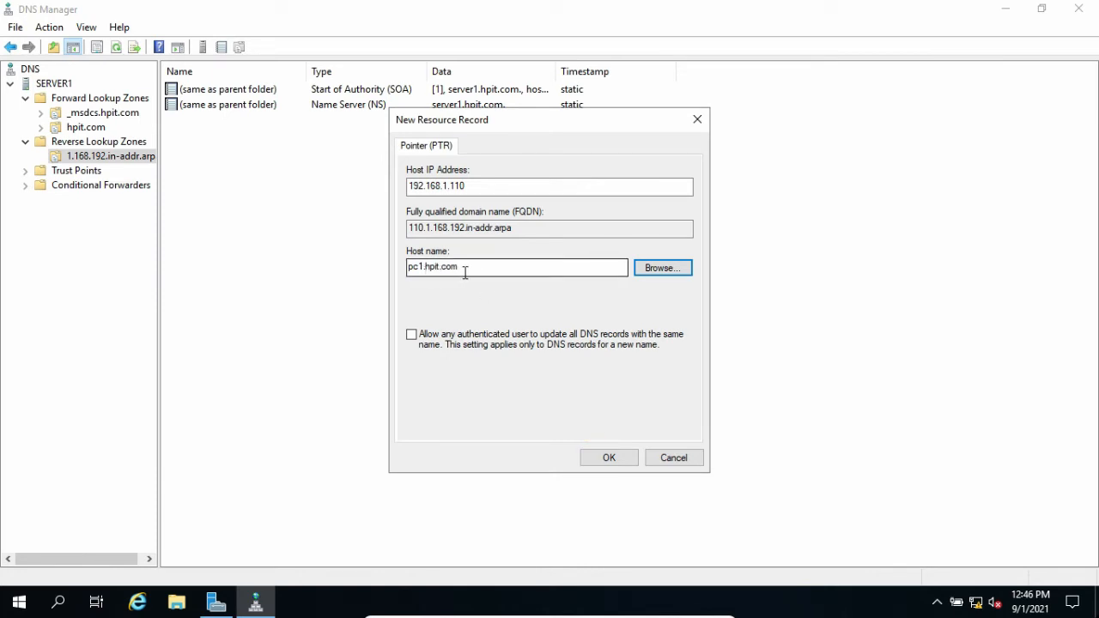
{"action": "left_click", "coordinate": [606, 458]}
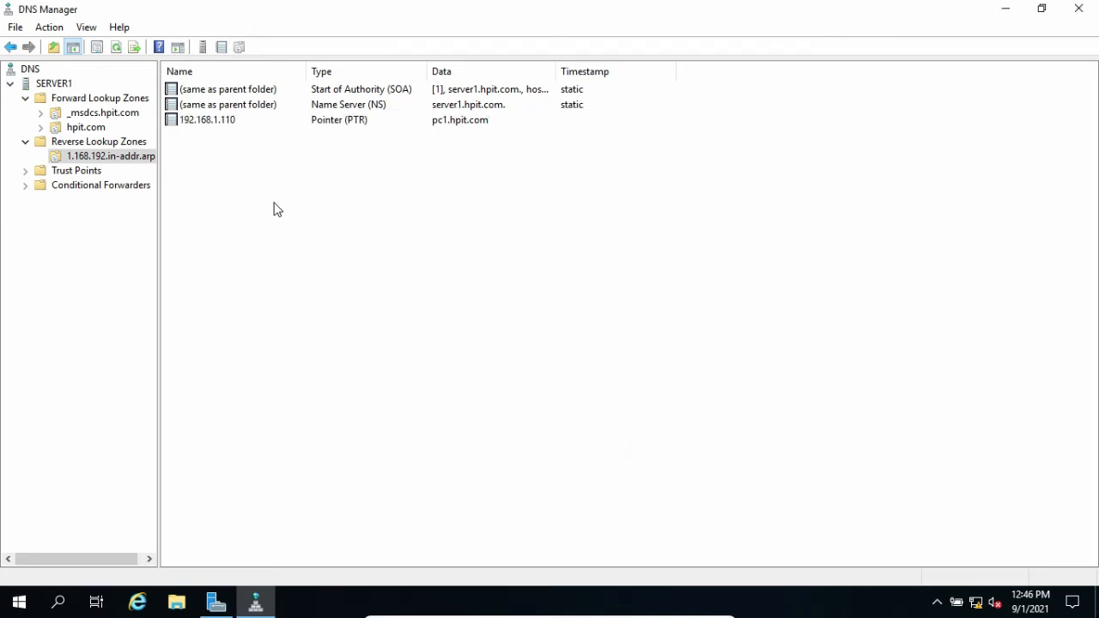
Start another pointer (PTR) record in the 1.168.192.in-addr.arpa zone with host IP address 192.168.1.100.
{"action": "right_click", "coordinate": [235, 169]}
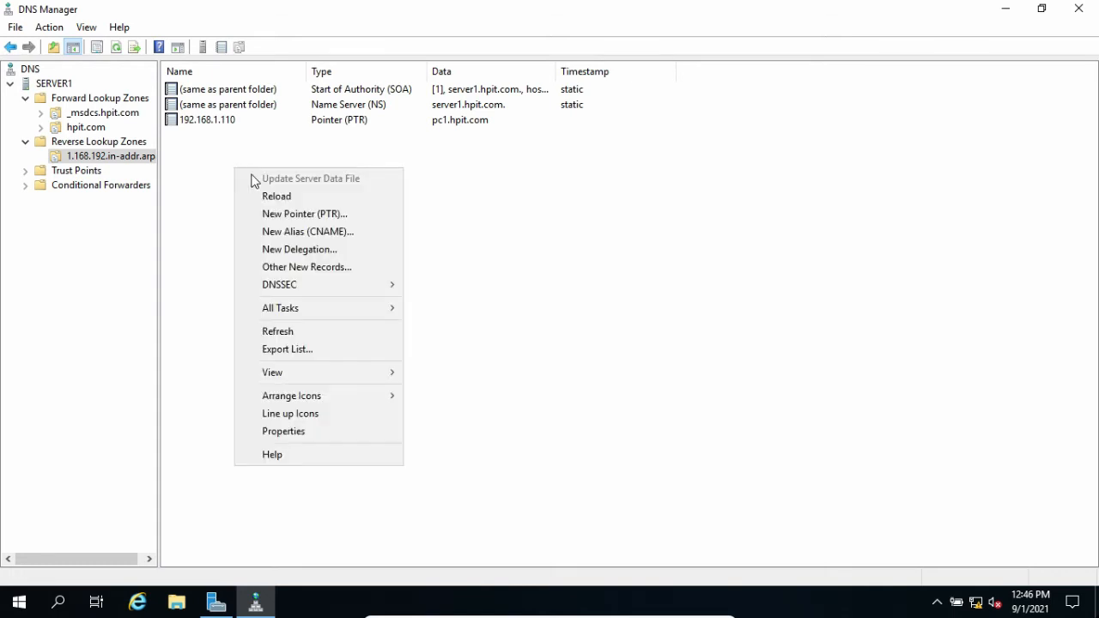
{"action": "left_click", "coordinate": [296, 210]}
{"action": "left_click", "coordinate": [458, 188]}
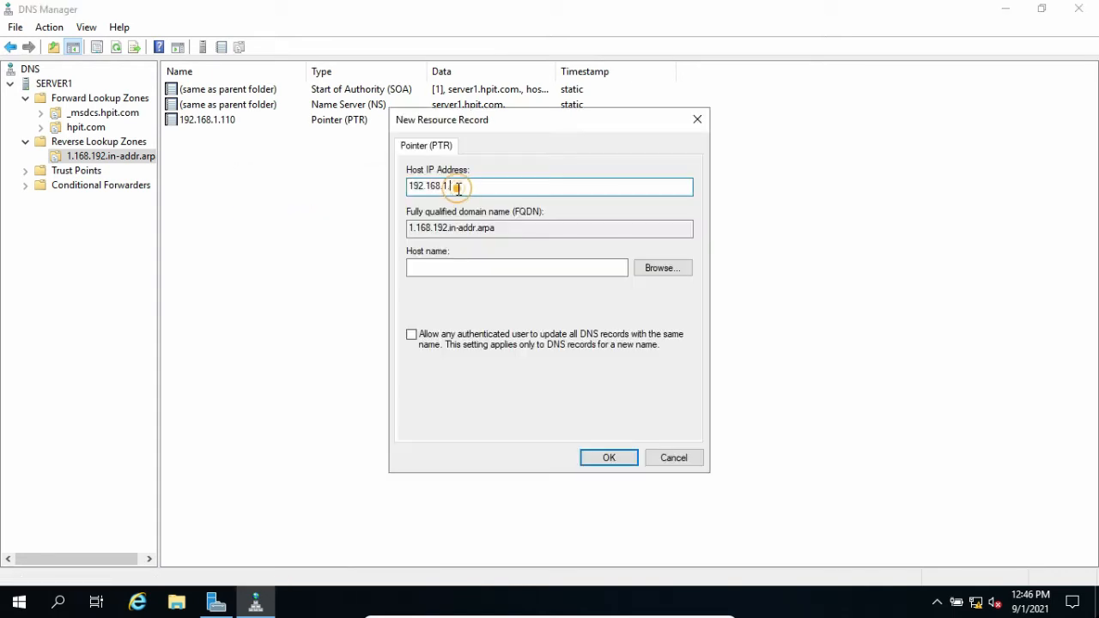
{"action": "type", "text": "100"}
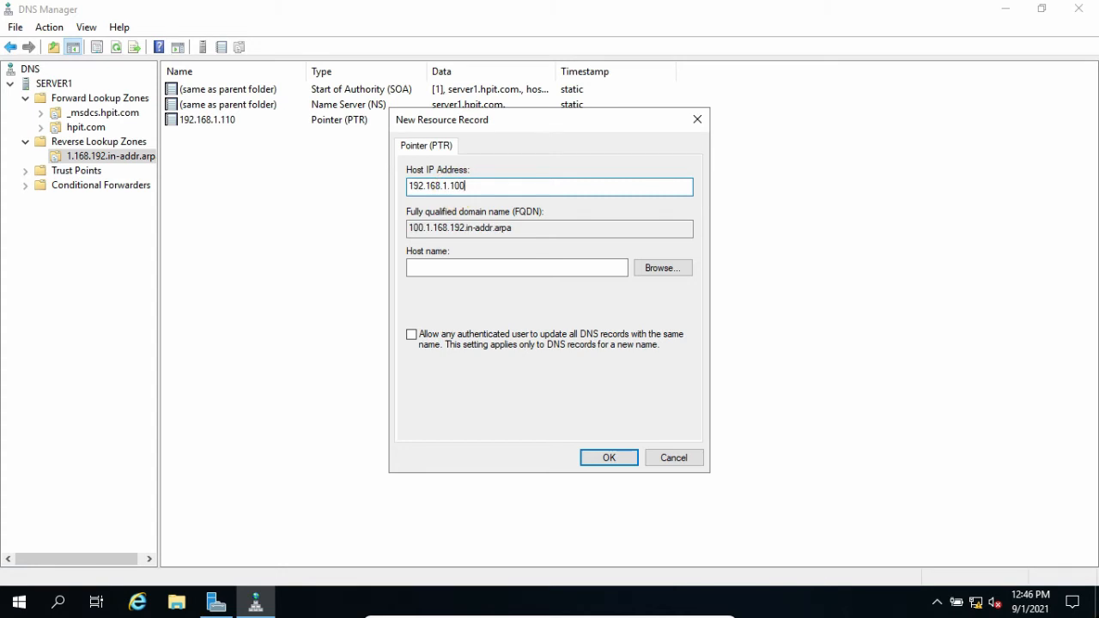
Browse SERVER1's forward lookup zone hpit.com for the server1 record, use it as the pointer's host name, and create the pointer record.
{"action": "left_click", "coordinate": [659, 267]}
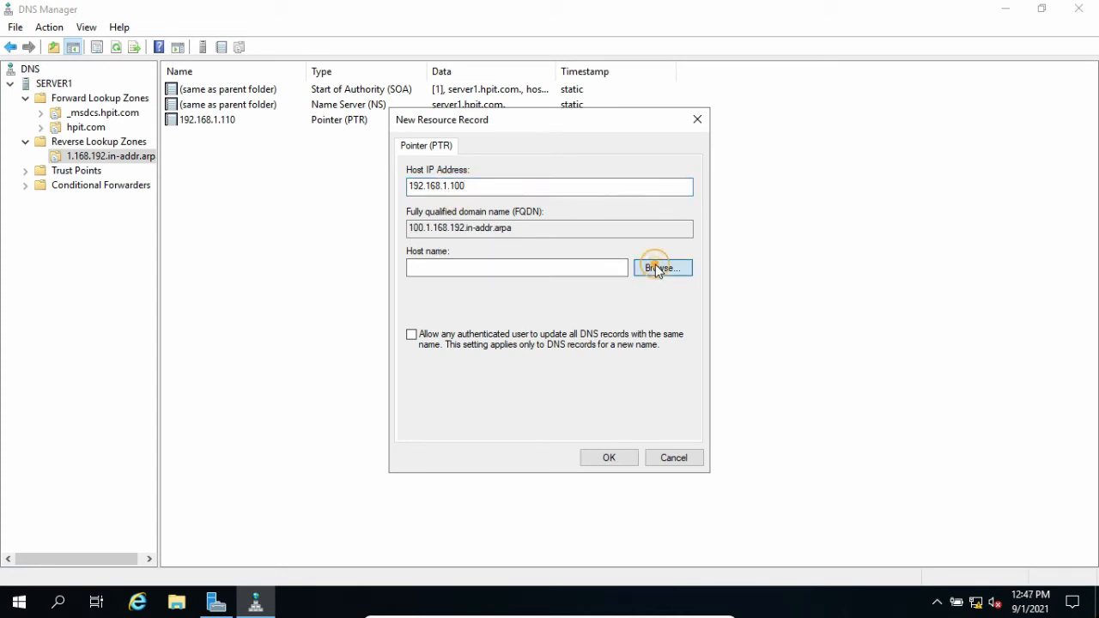
{"action": "double_click", "coordinate": [439, 250]}
{"action": "double_click", "coordinate": [439, 250]}
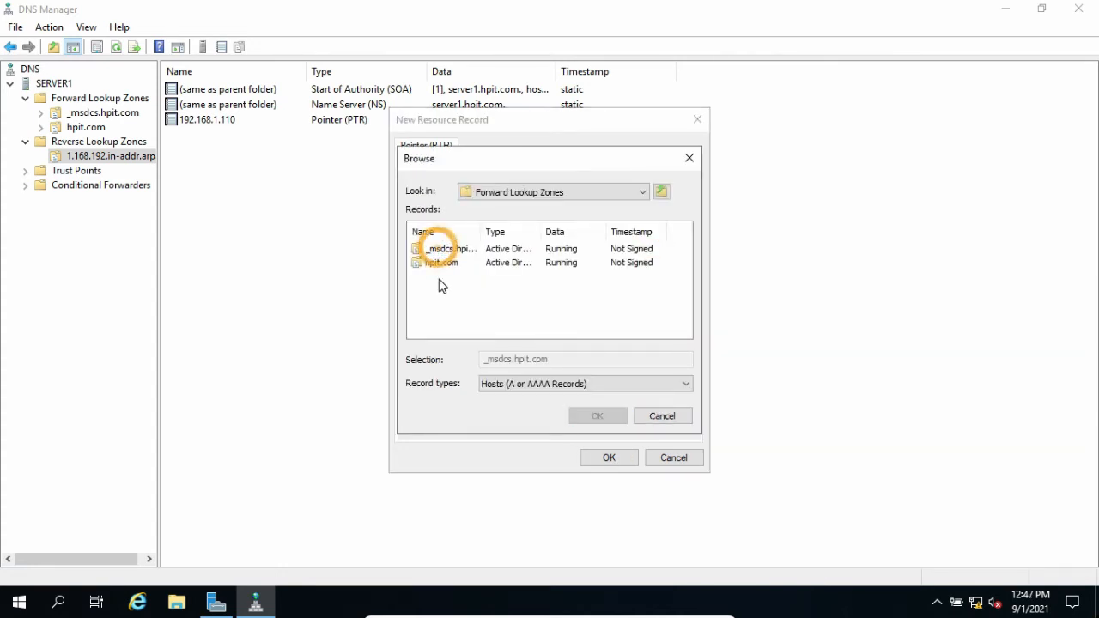
{"action": "double_click", "coordinate": [441, 262]}
{"action": "scroll", "coordinate": [459, 309], "scroll_direction": "down", "scroll_amount": 1}
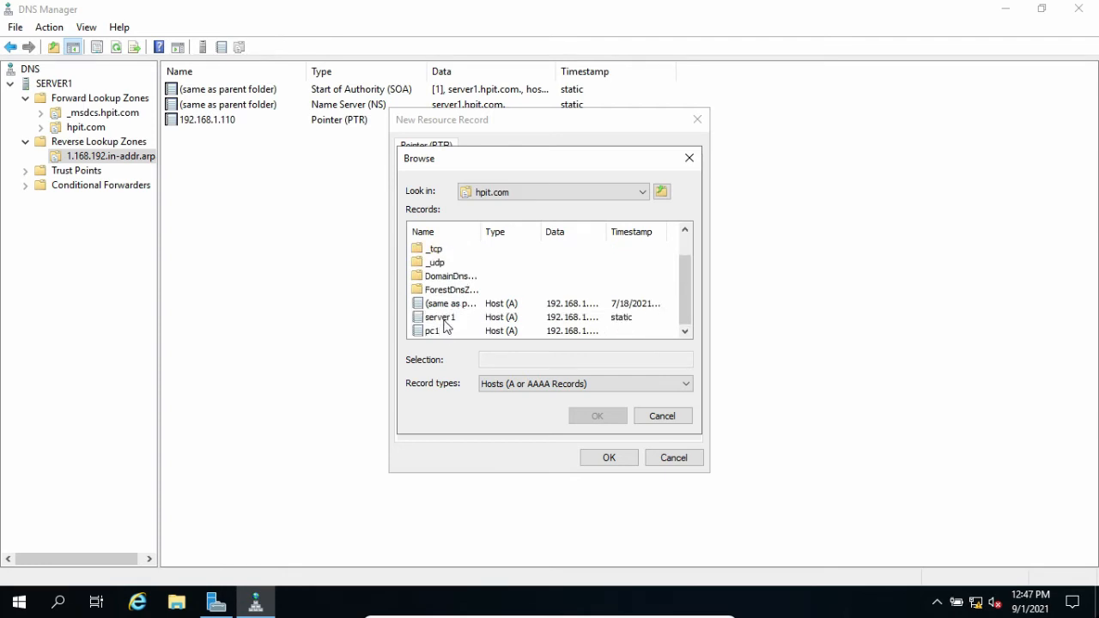
{"action": "left_click", "coordinate": [445, 317]}
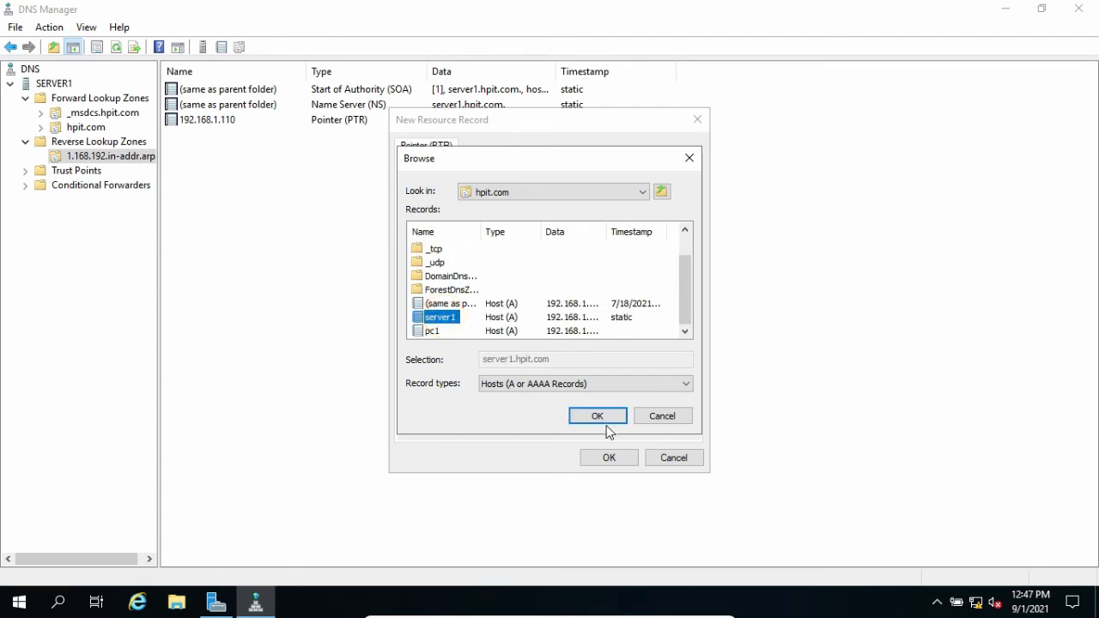
{"action": "left_click", "coordinate": [601, 421]}
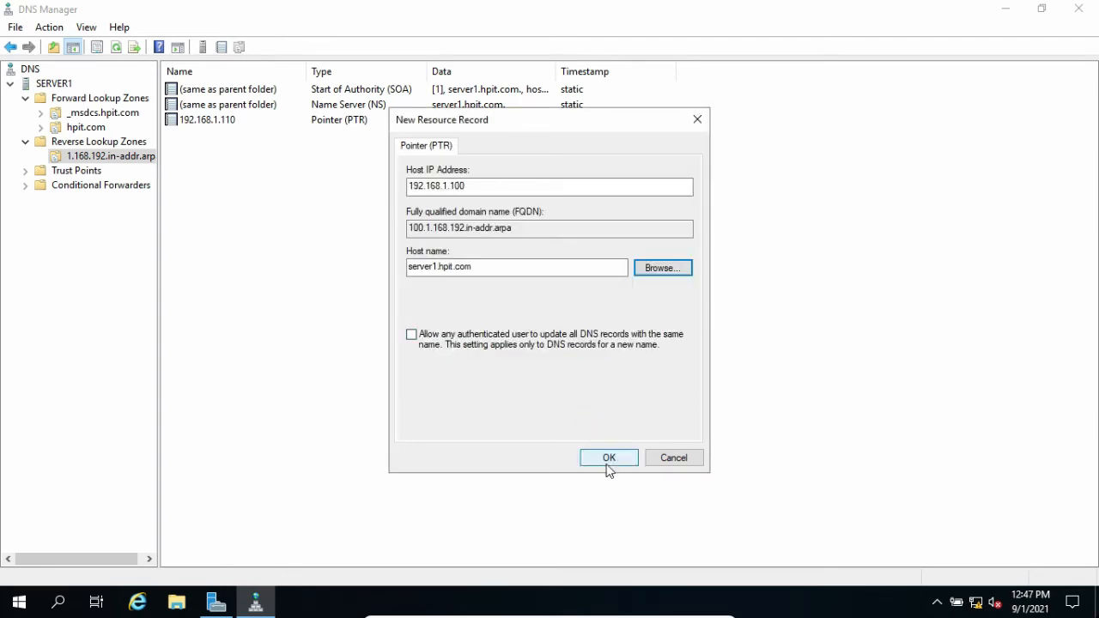
{"action": "left_click", "coordinate": [609, 461]}
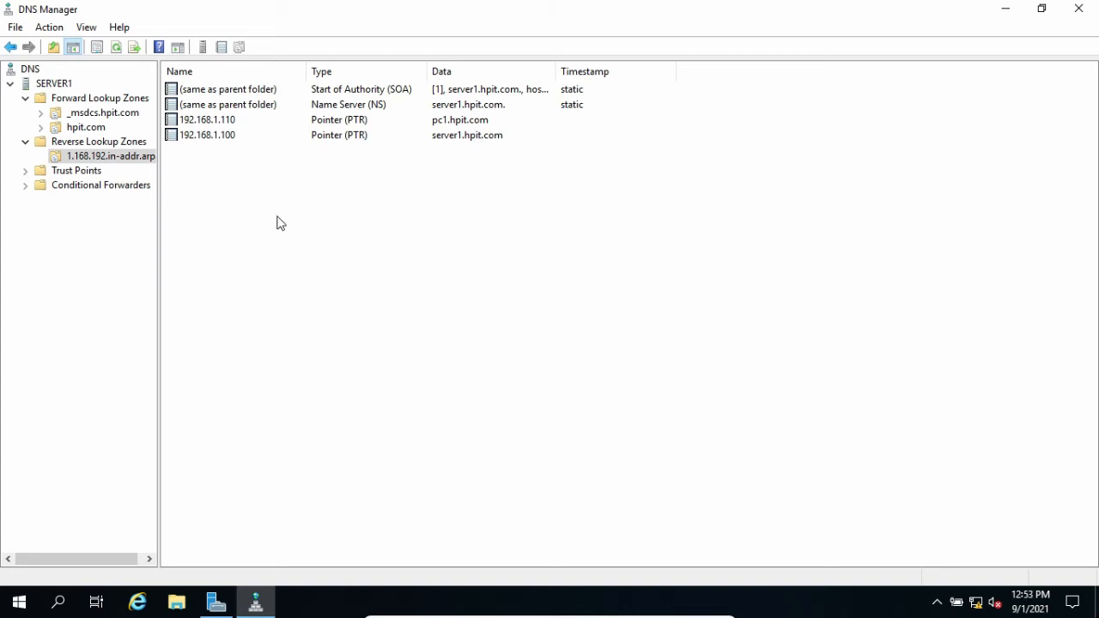
Restart the DNS service on SERVER1.
{"action": "right_click", "coordinate": [56, 90]}
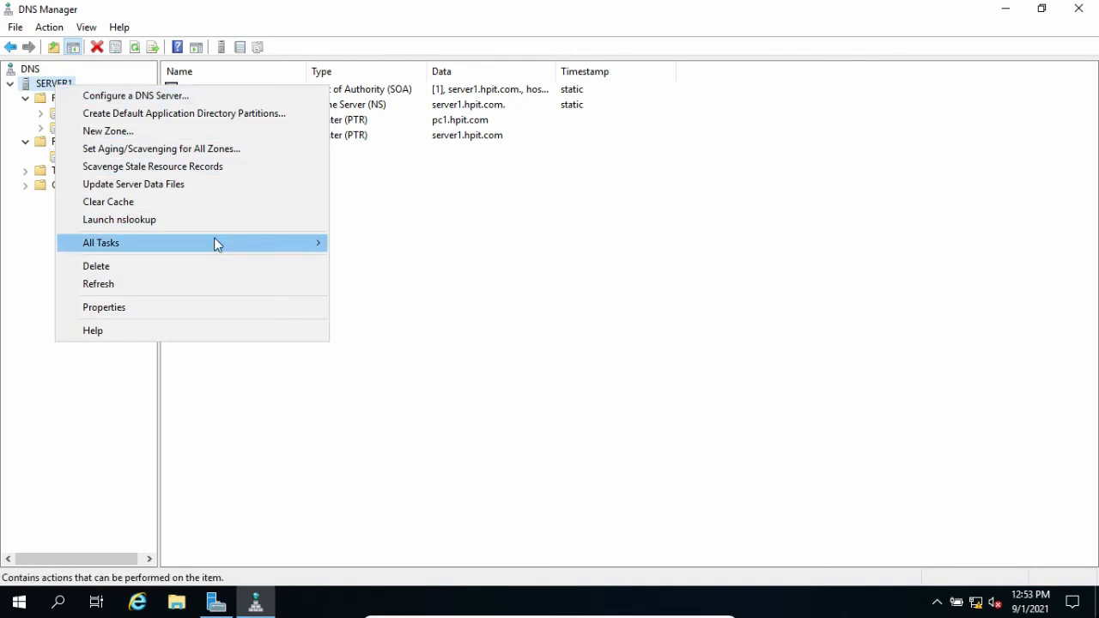
{"action": "mouse_move", "coordinate": [214, 237]}
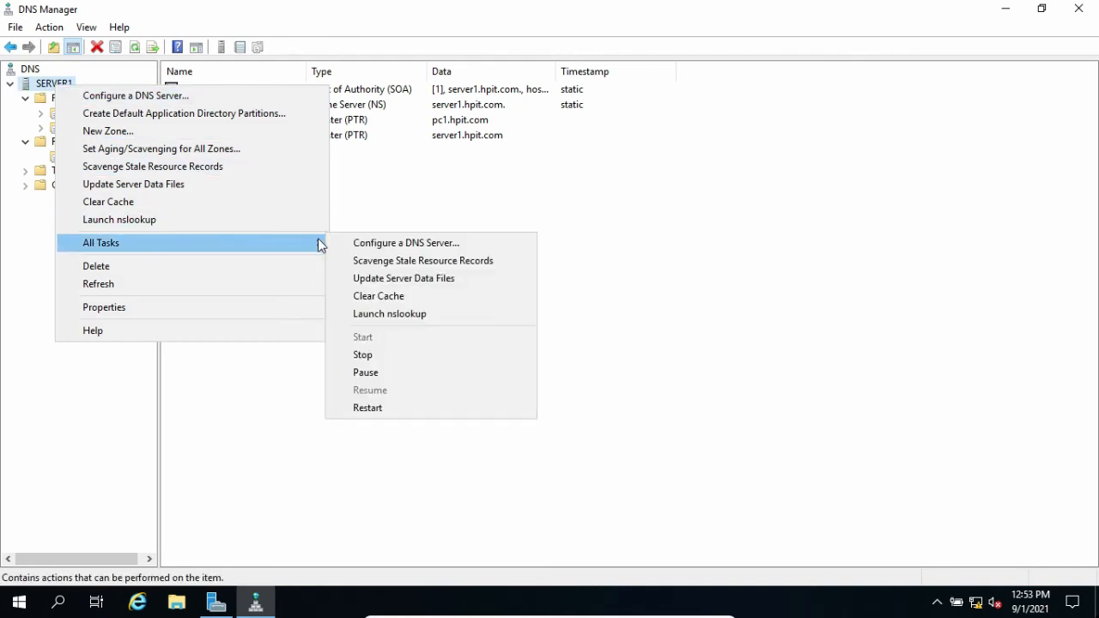
{"action": "left_click", "coordinate": [408, 409]}
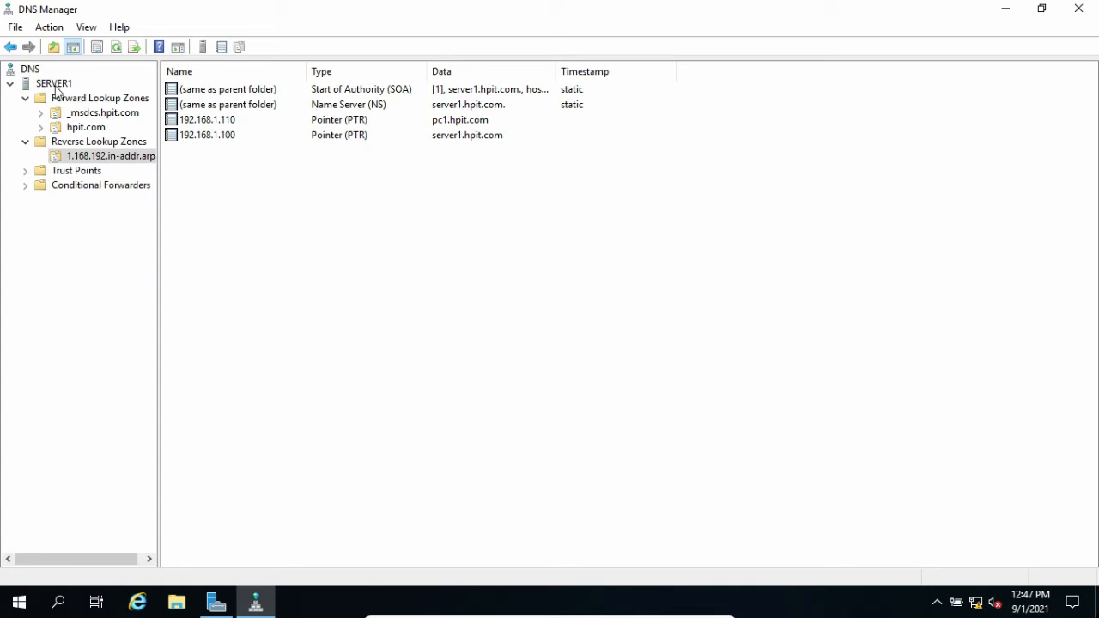
Launch nslookup for SERVER1 and query server1.hpit.com, highlighting the address it resolves to.
{"action": "right_click", "coordinate": [56, 86]}
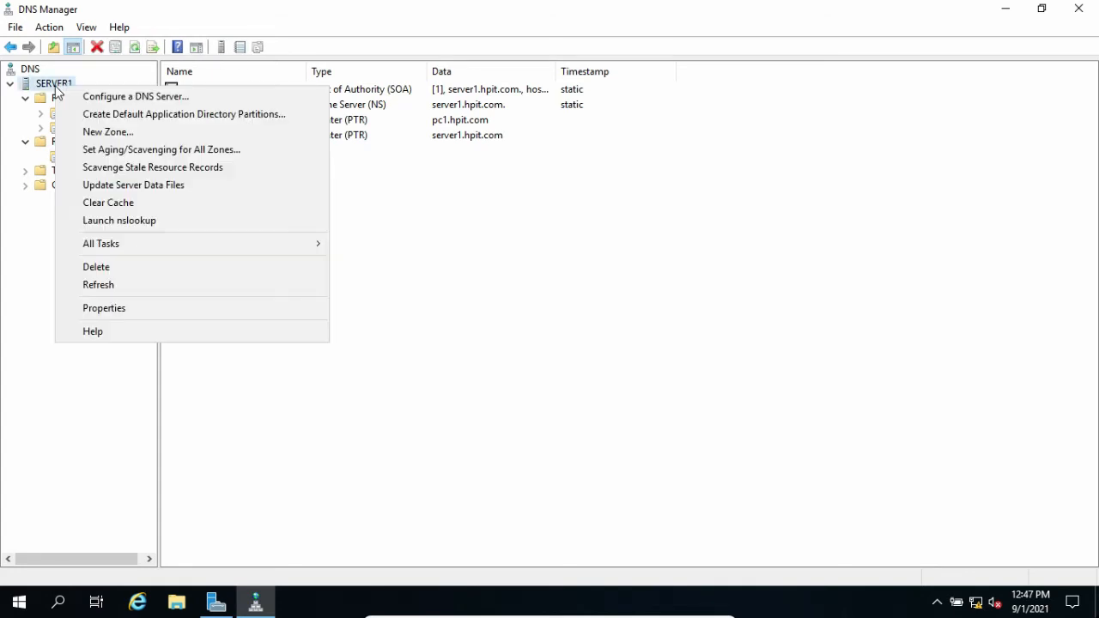
{"action": "left_click", "coordinate": [164, 225]}
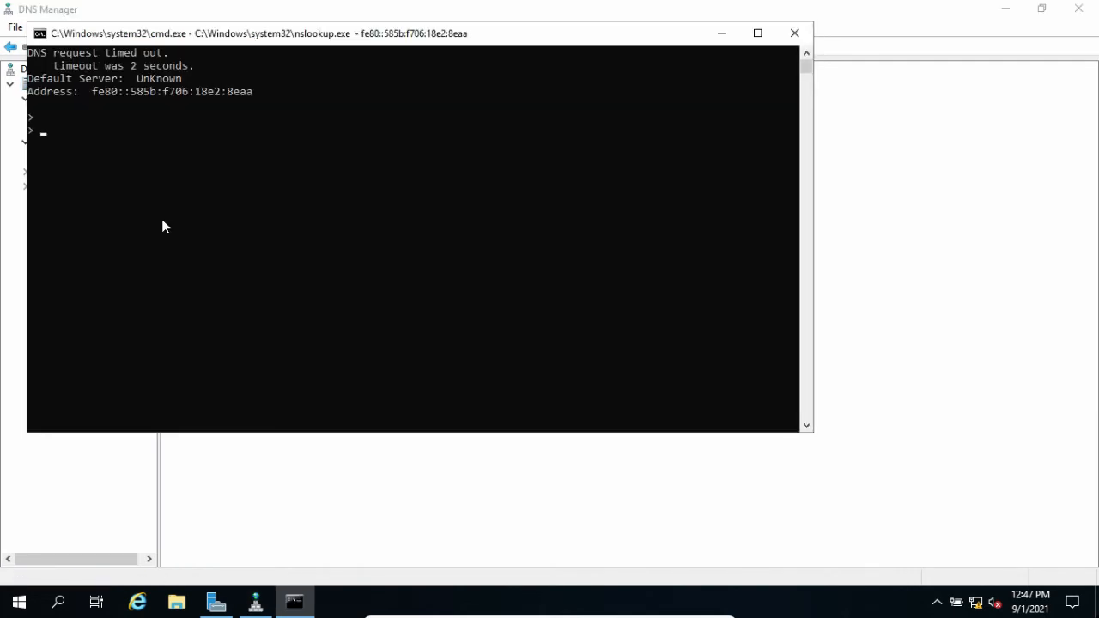
{"action": "type", "text": "server1.hpit.com"}
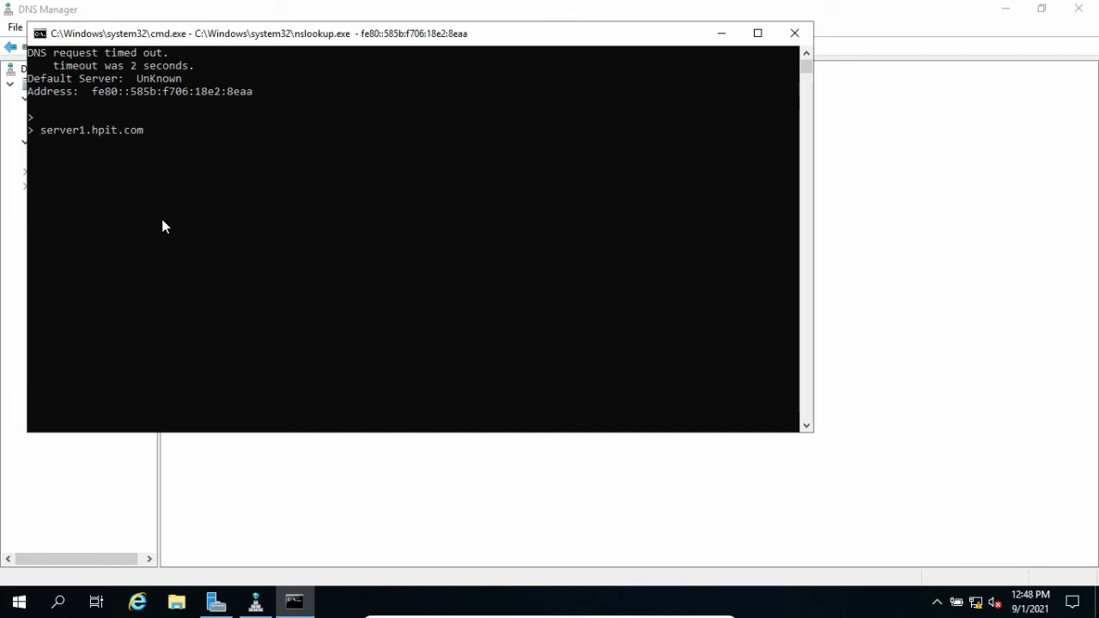
{"action": "key", "text": "Return"}
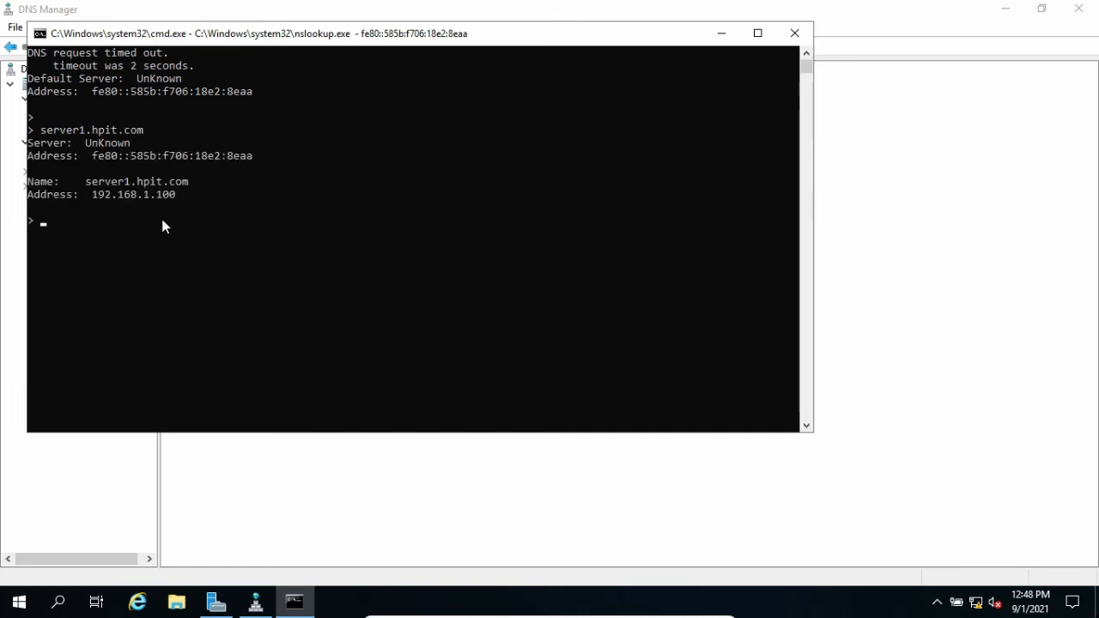
{"action": "left_click_drag", "start_coordinate": [86, 181], "coordinate": [180, 196]}
{"action": "left_click", "coordinate": [95, 194]}
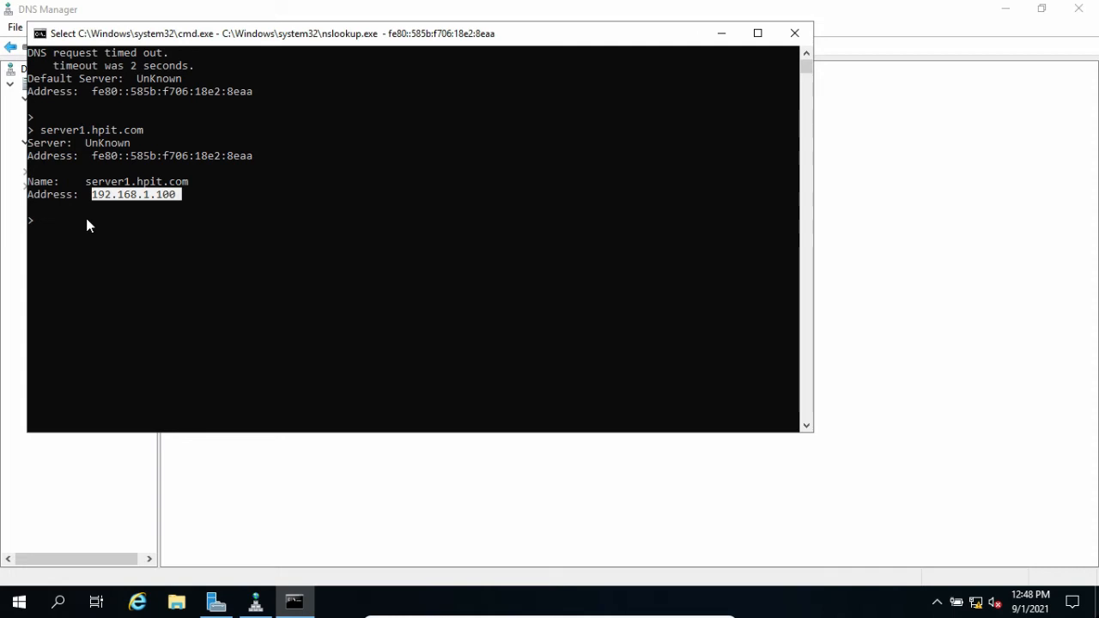
Run a reverse lookup of 192.168.1.100 in nslookup and highlight the returned host name.
{"action": "type", "text": "192.168"}
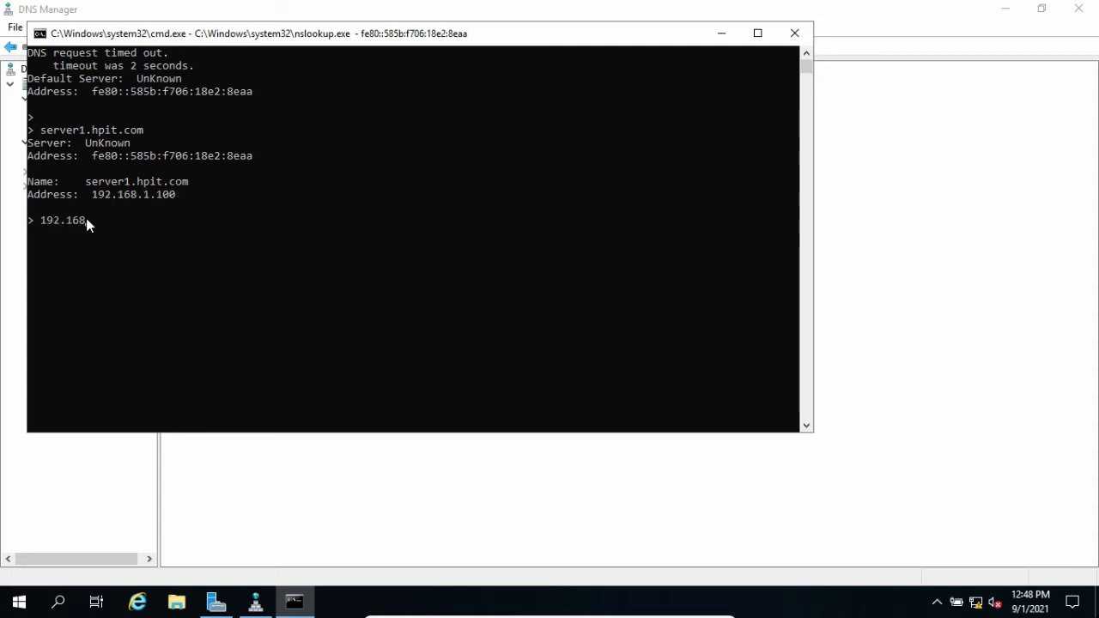
{"action": "type", "text": "100"}
{"action": "key", "text": "Return"}
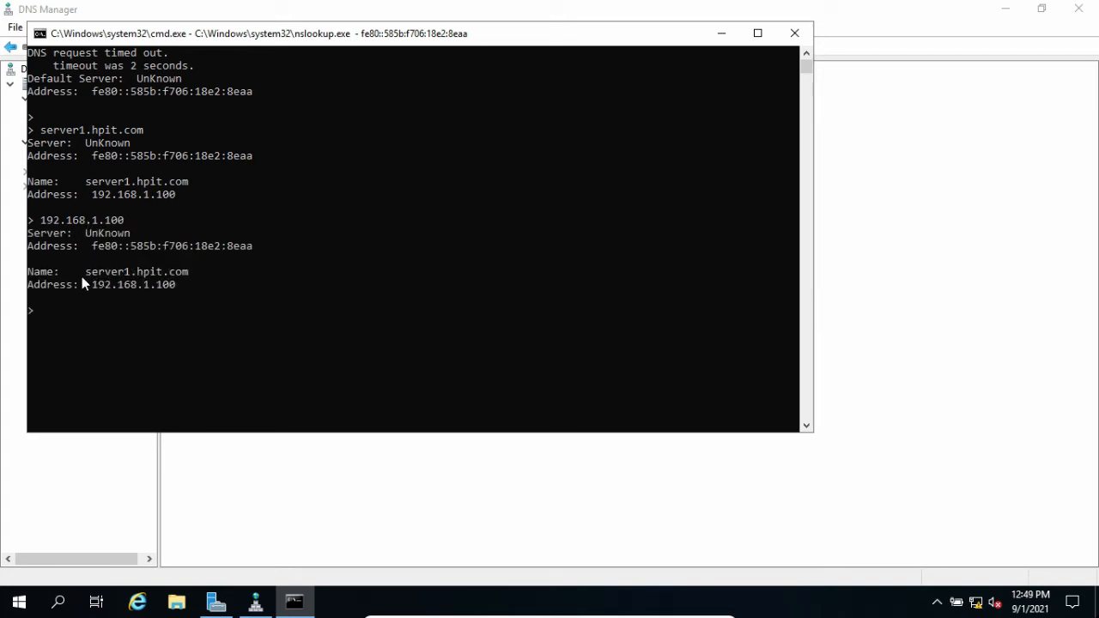
{"action": "left_click_drag", "start_coordinate": [86, 273], "coordinate": [190, 274]}
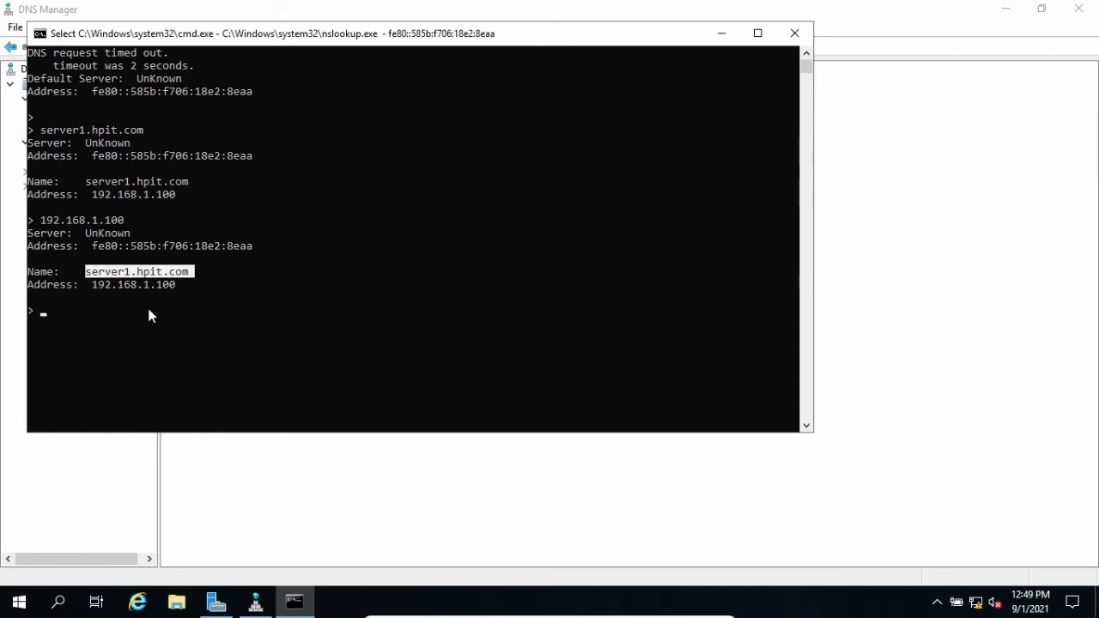
Query pc1.hpit.com in nslookup and check the returned name and address.
{"action": "type", "text": "pc"}
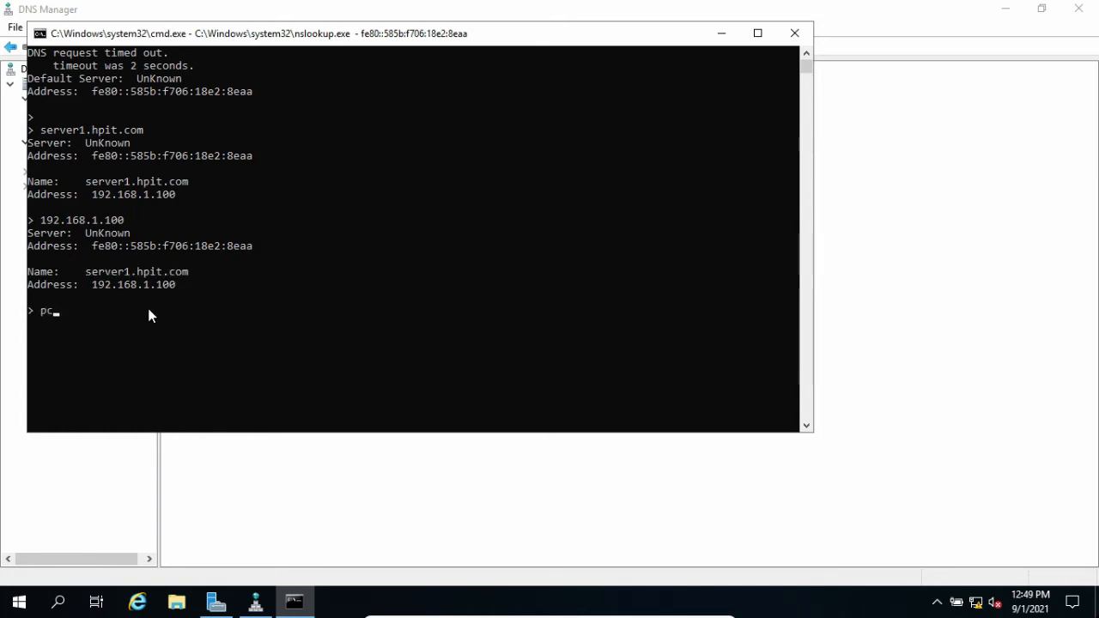
{"action": "type", "text": "1.hpit.com"}
{"action": "key", "text": "Return"}
{"action": "left_click_drag", "start_coordinate": [81, 362], "coordinate": [166, 360]}
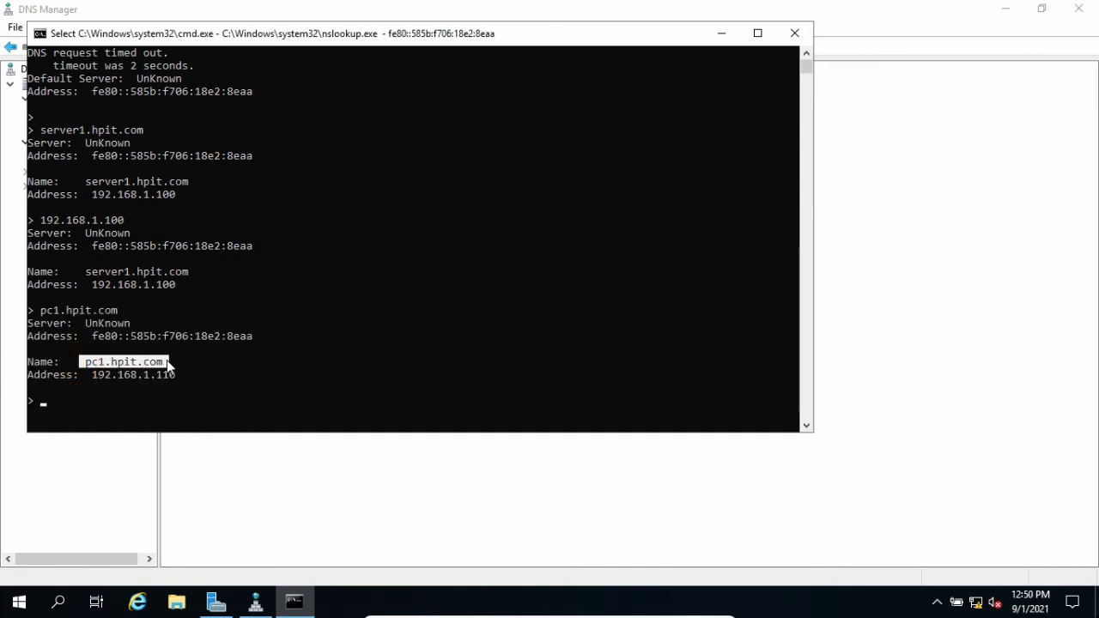
{"action": "left_click_drag", "start_coordinate": [92, 376], "coordinate": [174, 376]}
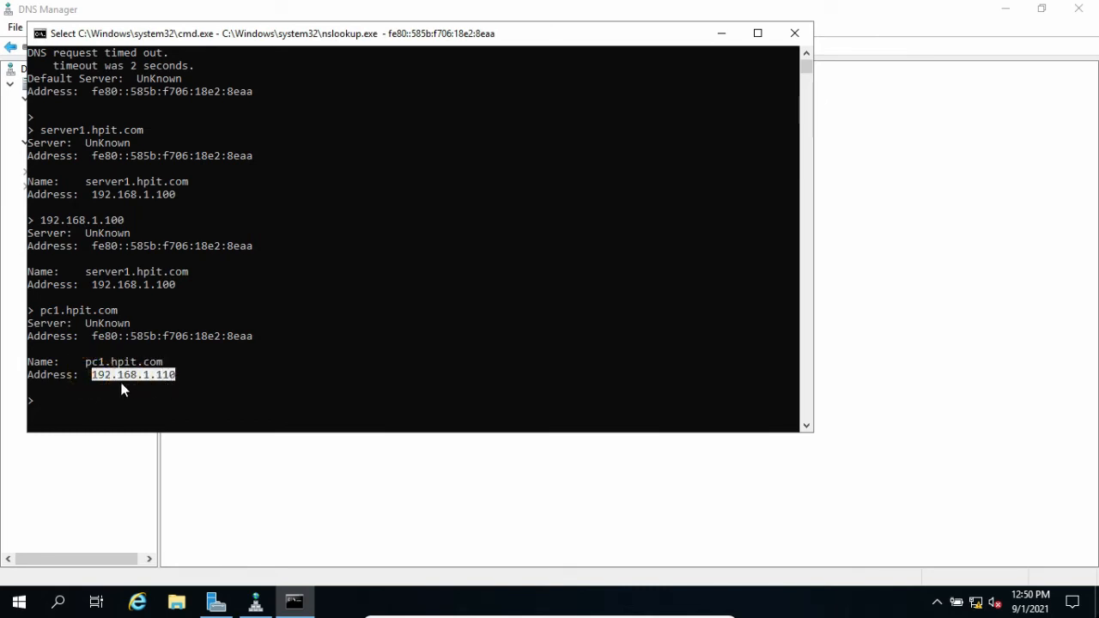
{"action": "right_click", "coordinate": [179, 382]}
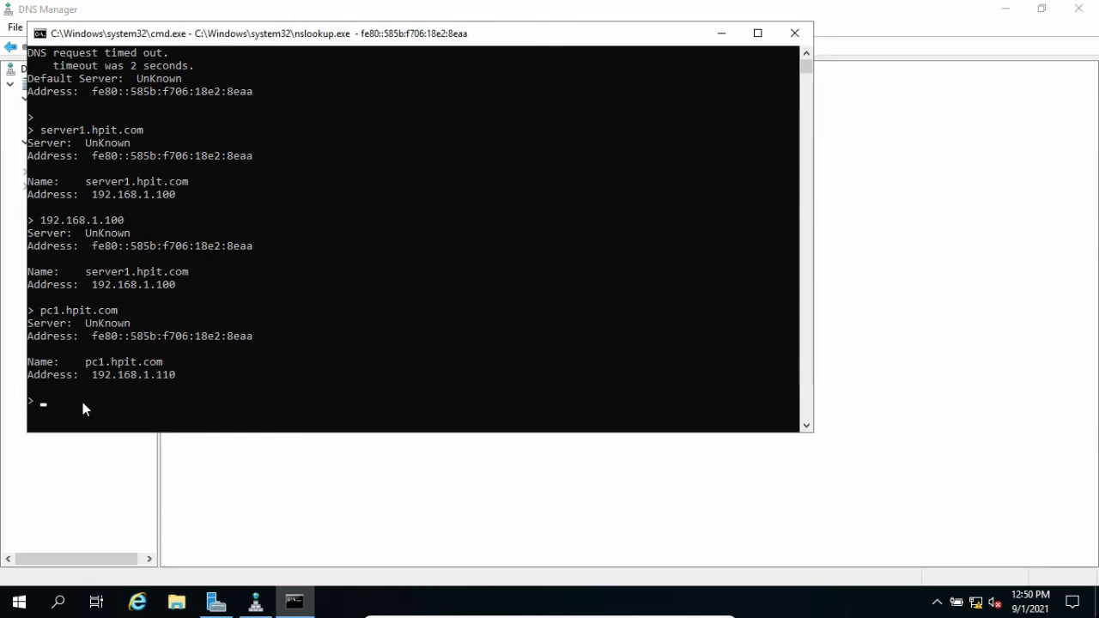
Run a reverse lookup of 192.168.1.110 in nslookup, and close the nslookup window.
{"action": "type", "text": "192.168.1"}
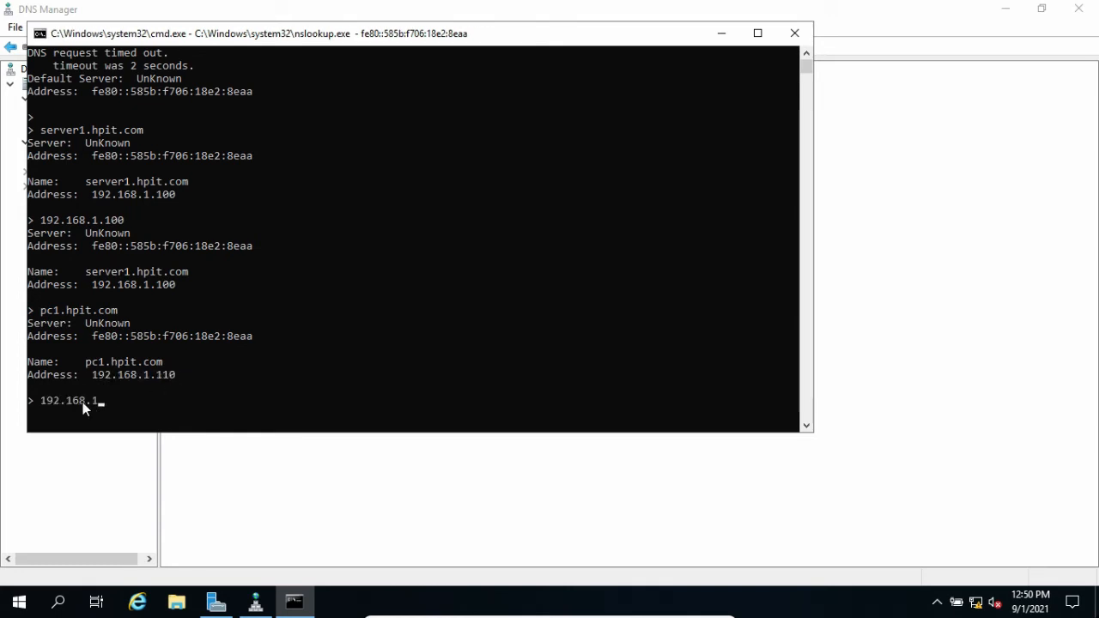
{"action": "type", "text": ".110"}
{"action": "key", "text": "Return"}
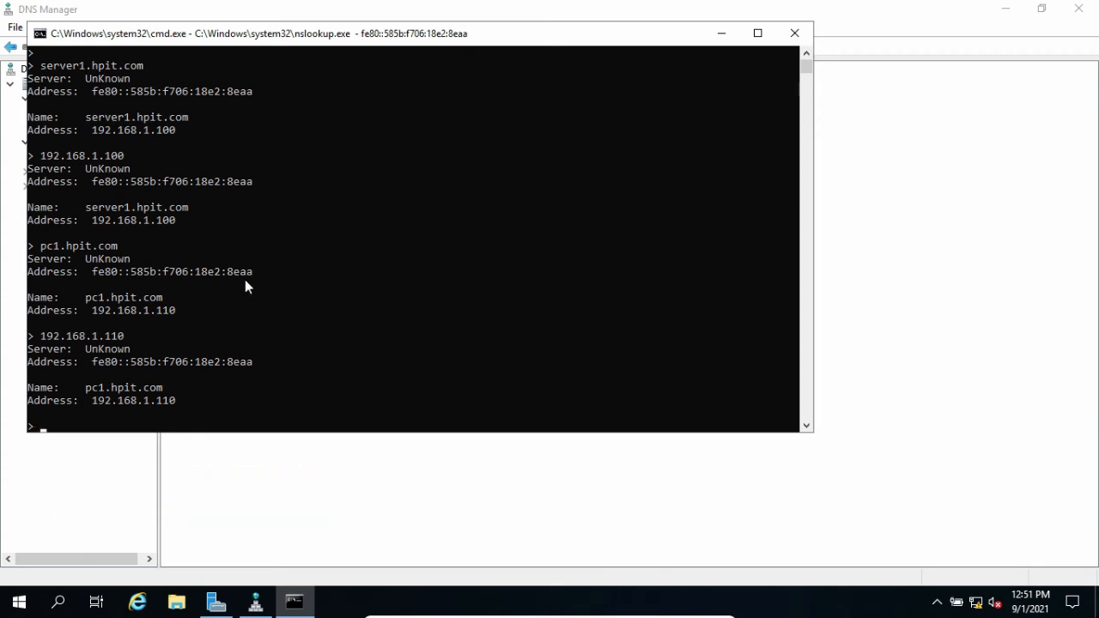
{"action": "left_click", "coordinate": [795, 35]}
Open Command Prompt, run "nslookup server1.hpit.com", and check the returned address.
{"action": "key", "text": "super"}
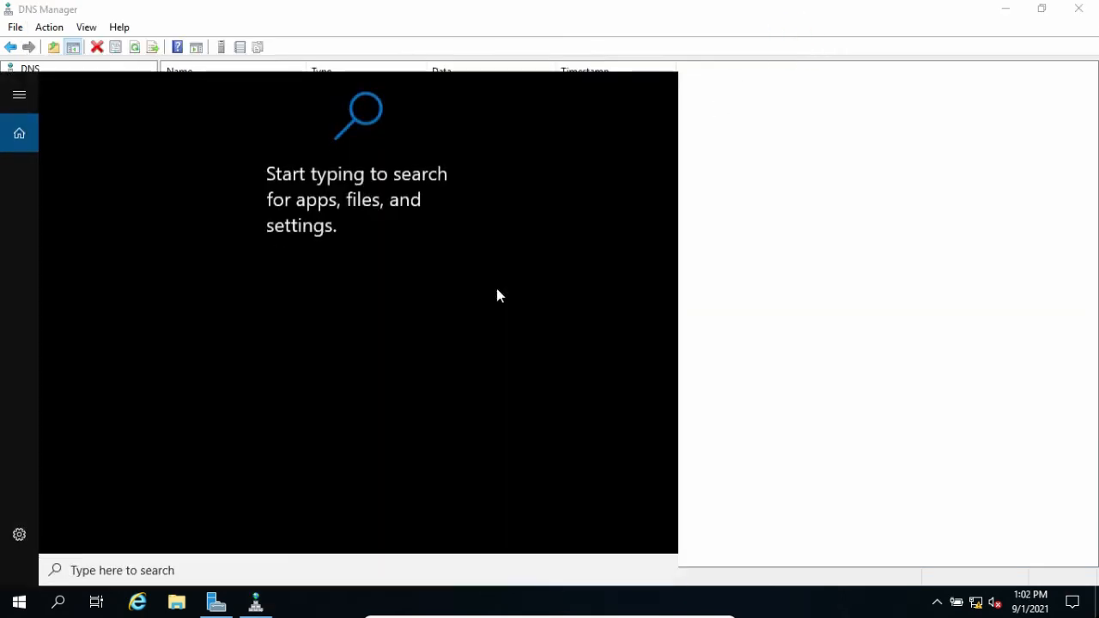
{"action": "type", "text": "cmd"}
{"action": "key", "text": "Return"}
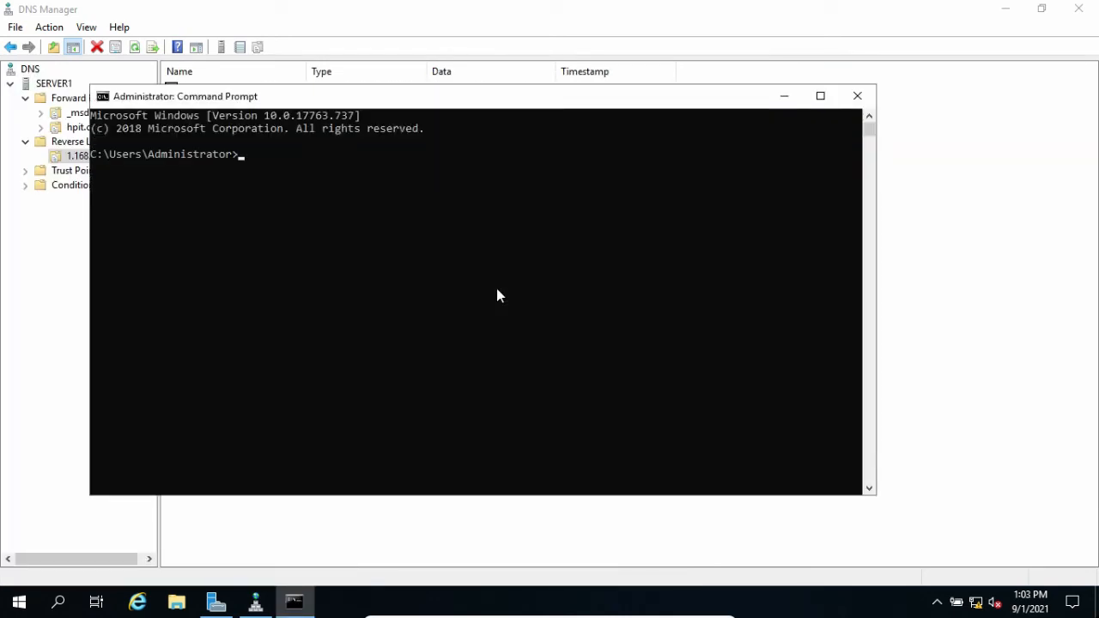
{"action": "type", "text": "nslookup server1.hpit.com"}
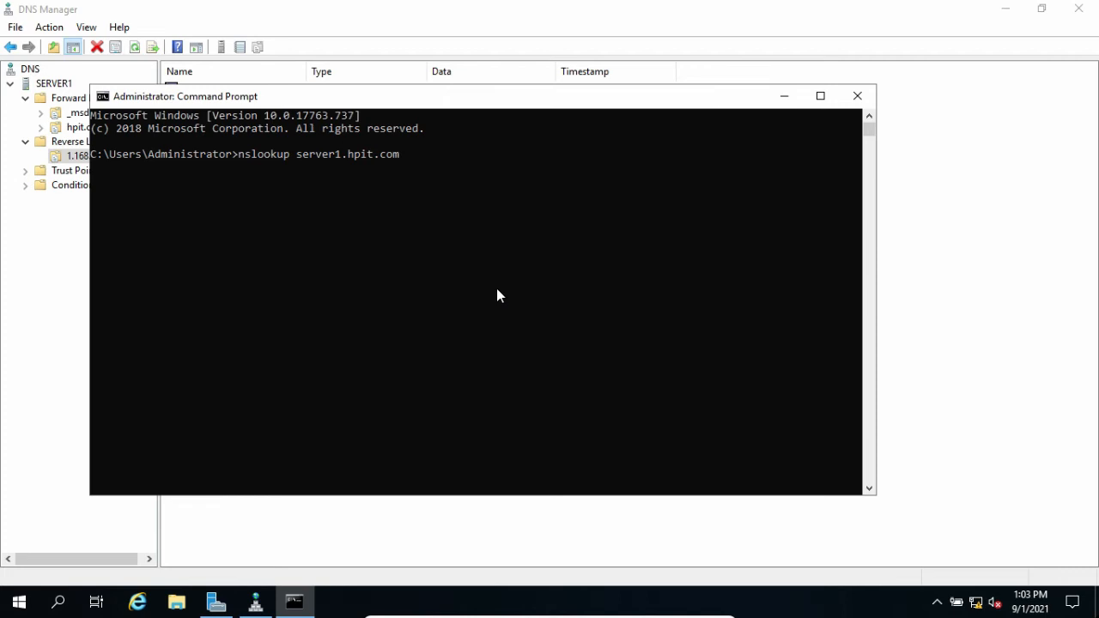
{"action": "key", "text": "Return"}
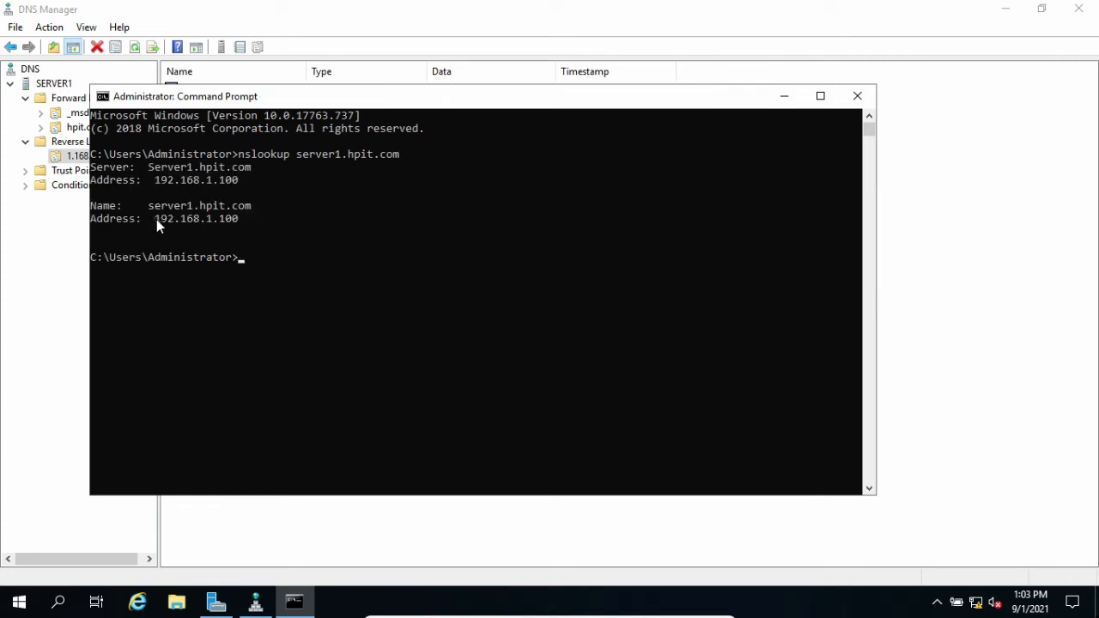
{"action": "left_click_drag", "start_coordinate": [155, 219], "coordinate": [198, 224]}
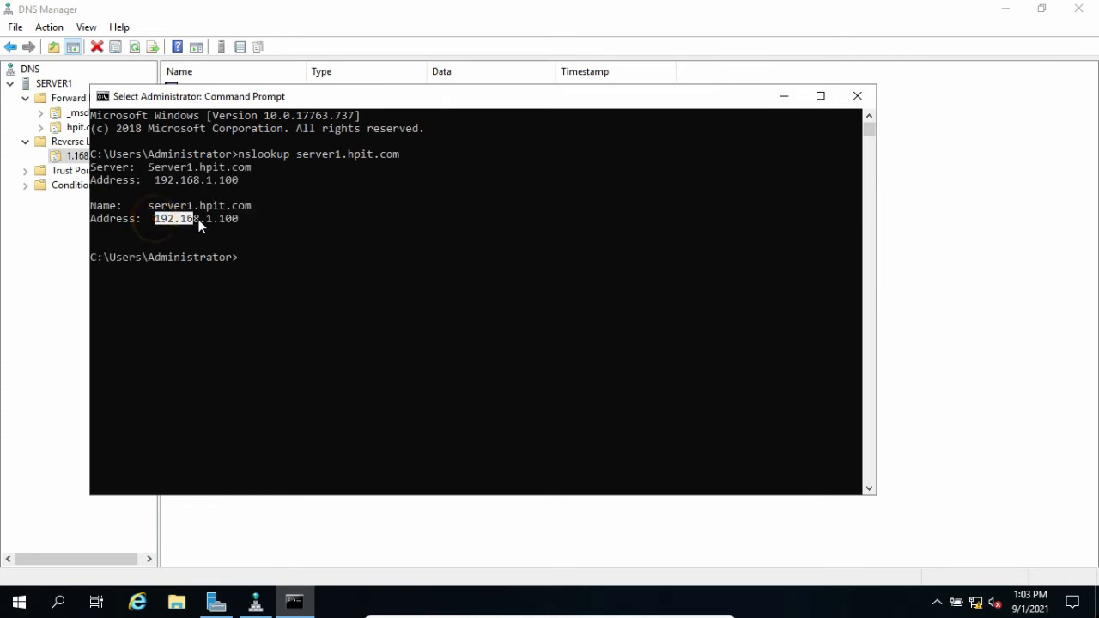
{"action": "right_click", "coordinate": [251, 261]}
Run "nslookup 192.168.1.100" in Command Prompt and highlight the returned host name.
{"action": "type", "text": "nslookup "}
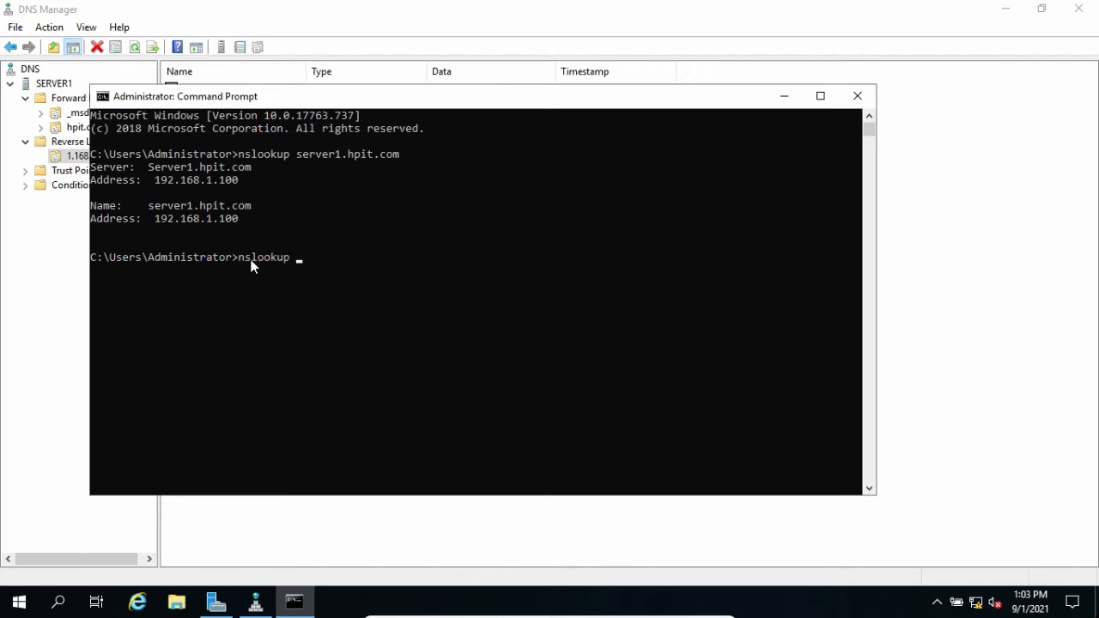
{"action": "type", "text": "192.168.1.100"}
{"action": "key", "text": "Return"}
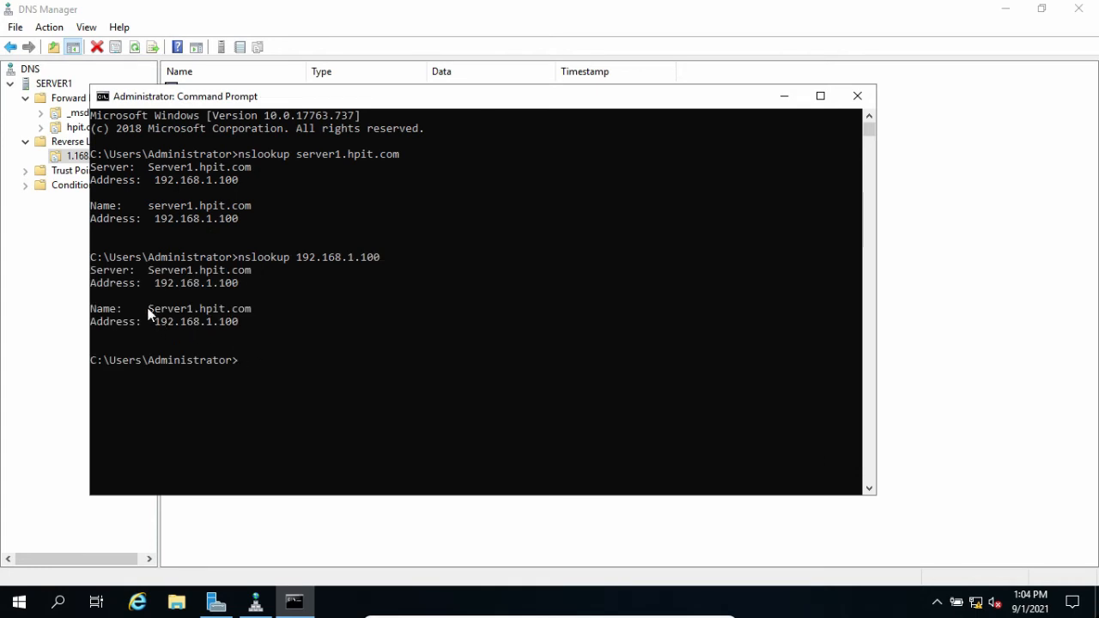
{"action": "left_click_drag", "start_coordinate": [143, 309], "coordinate": [255, 310]}
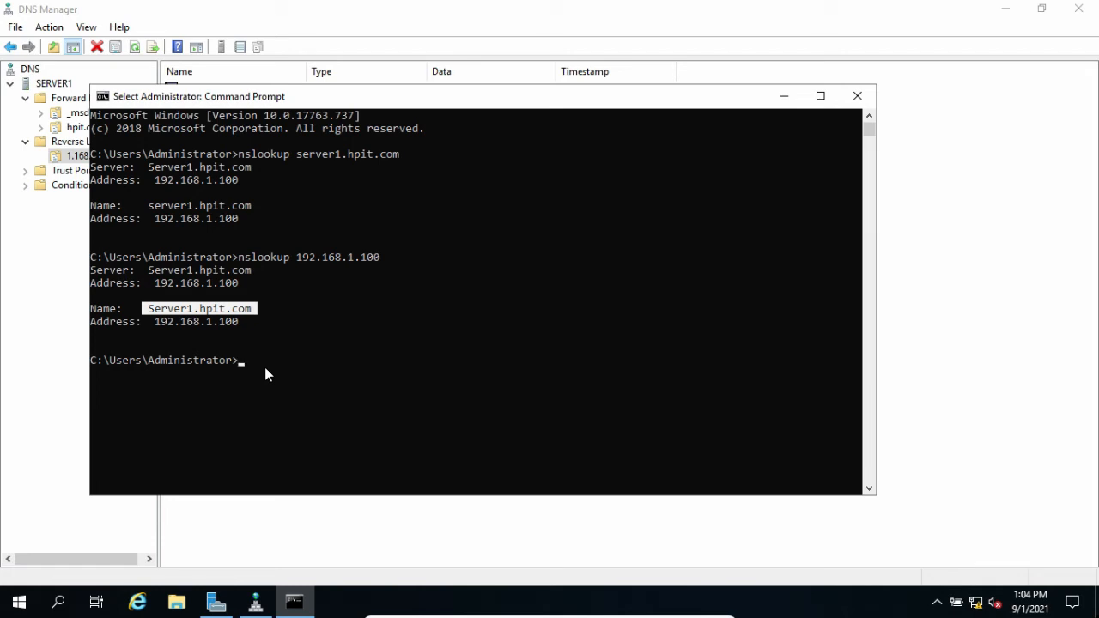
Run "nslookup pc1.hpit.com" in Command Prompt and highlight the returned IP address.
{"action": "type", "text": "nslo"}
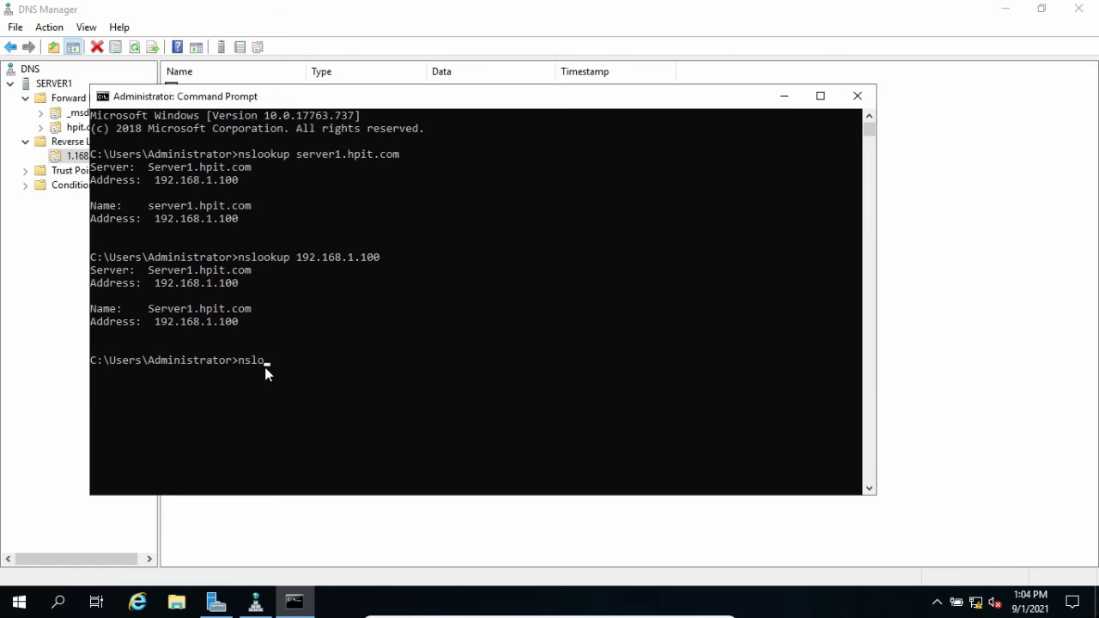
{"action": "type", "text": "okup pc1.hpit.com"}
{"action": "key", "text": "Return"}
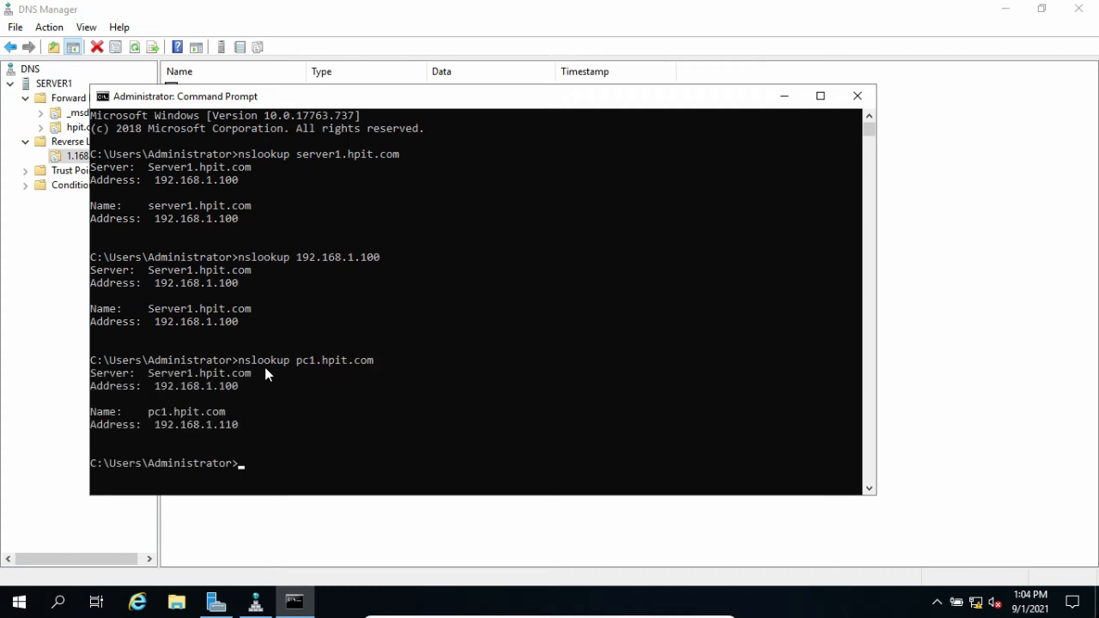
{"action": "left_click_drag", "start_coordinate": [154, 426], "coordinate": [238, 426]}
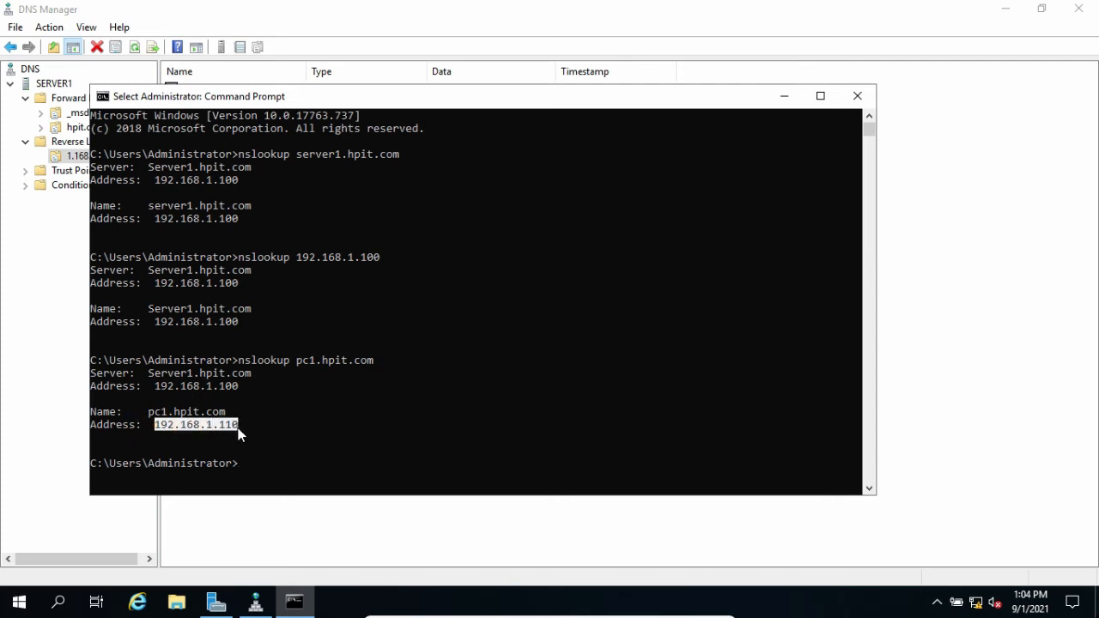
{"action": "right_click", "coordinate": [273, 461]}
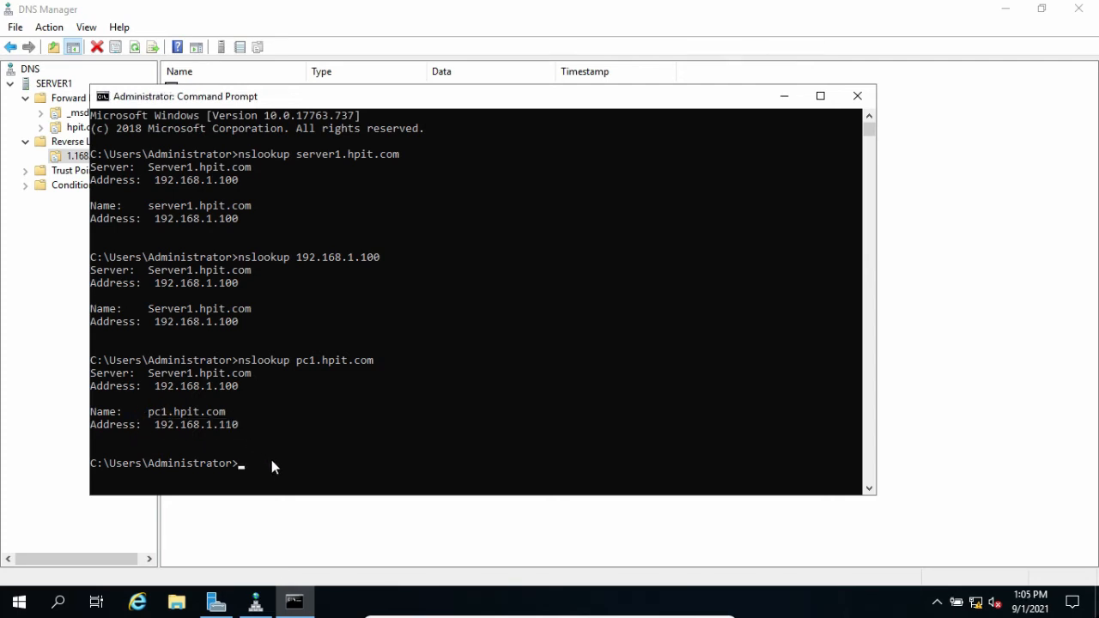
Run "nslookup 192.168.1.110" in Command Prompt and highlight the returned host name.
{"action": "type", "text": "nslookup 192.168.1.110"}
{"action": "key", "text": "Return"}
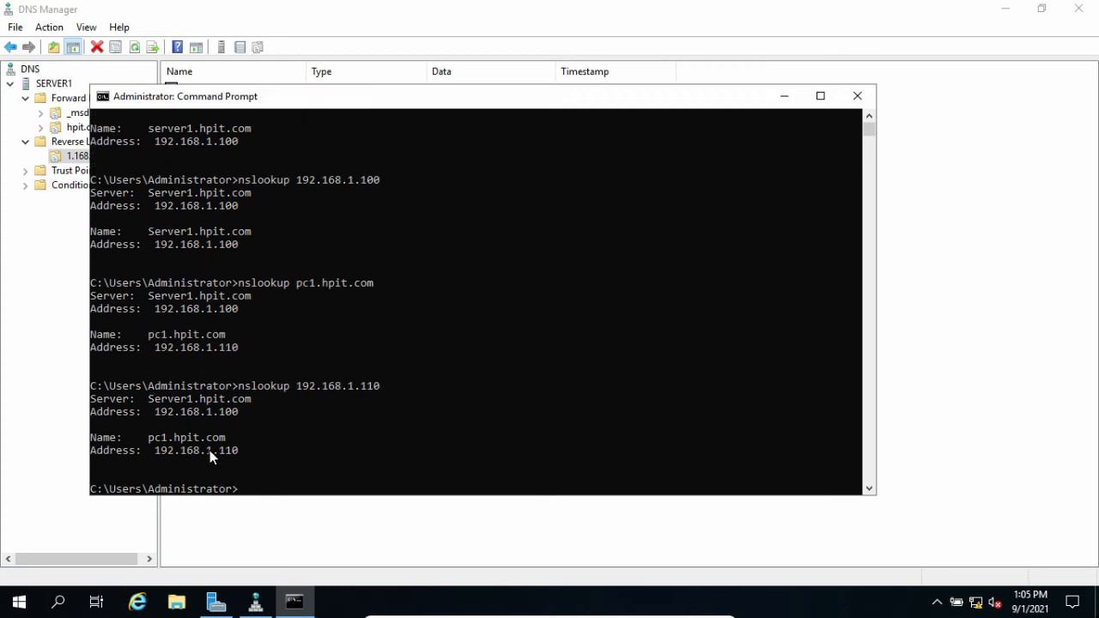
{"action": "left_click_drag", "start_coordinate": [150, 437], "coordinate": [215, 442]}
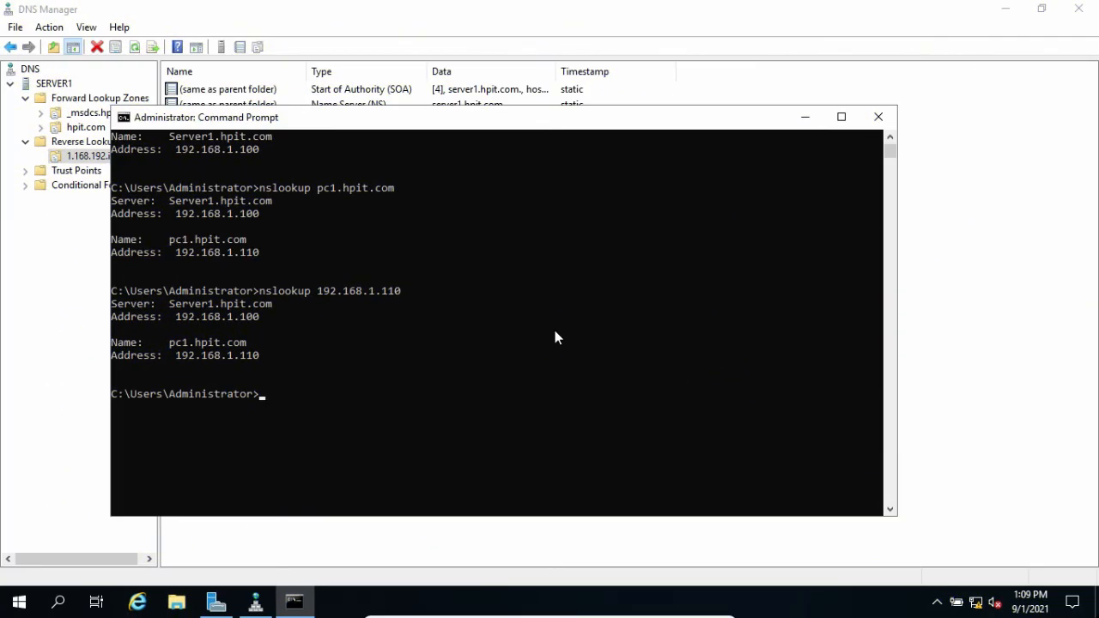
Run "ping pc1.hpit.com" in Command Prompt, and highlight the pinged host name and the replying IP address.
{"action": "type", "text": "ping pc1.hpit.com"}
{"action": "key", "text": "Return"}
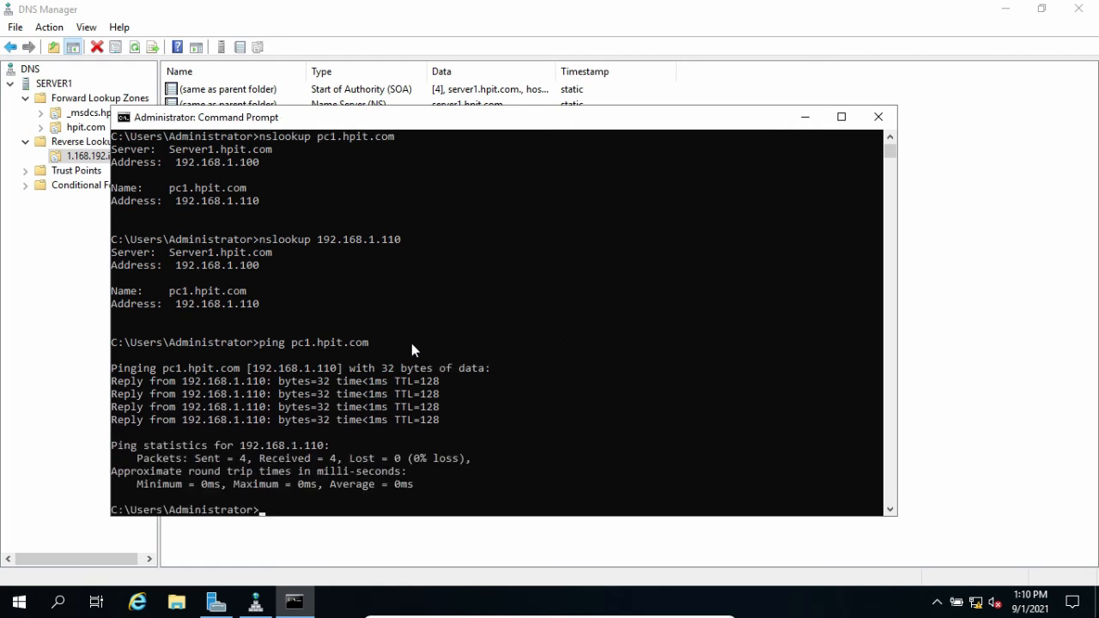
{"action": "left_click_drag", "start_coordinate": [291, 345], "coordinate": [368, 346]}
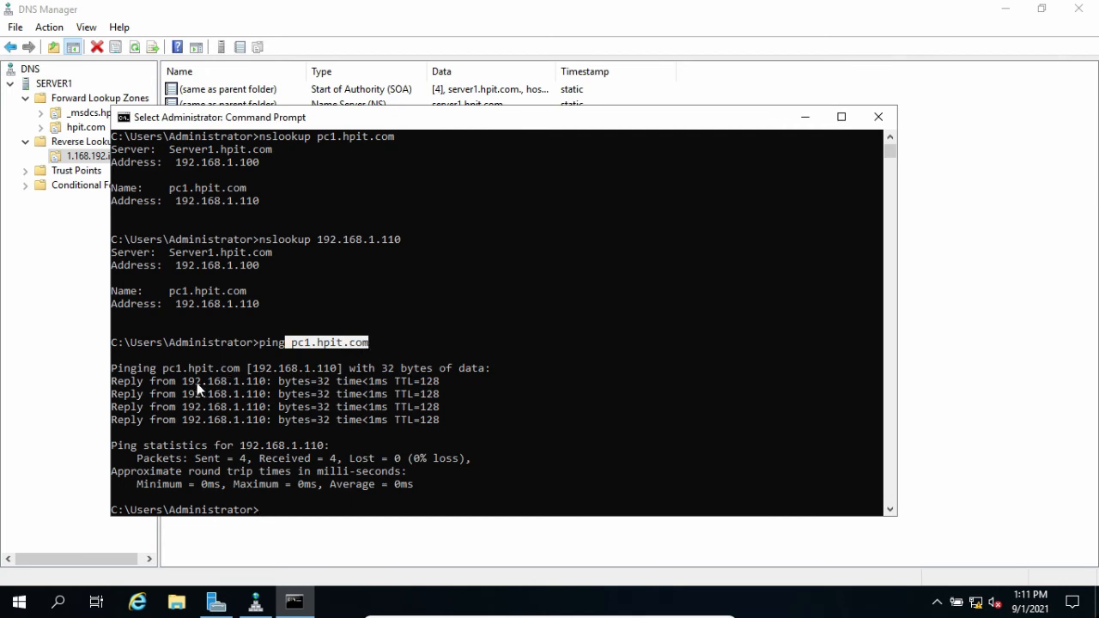
{"action": "left_click_drag", "start_coordinate": [182, 381], "coordinate": [262, 390]}
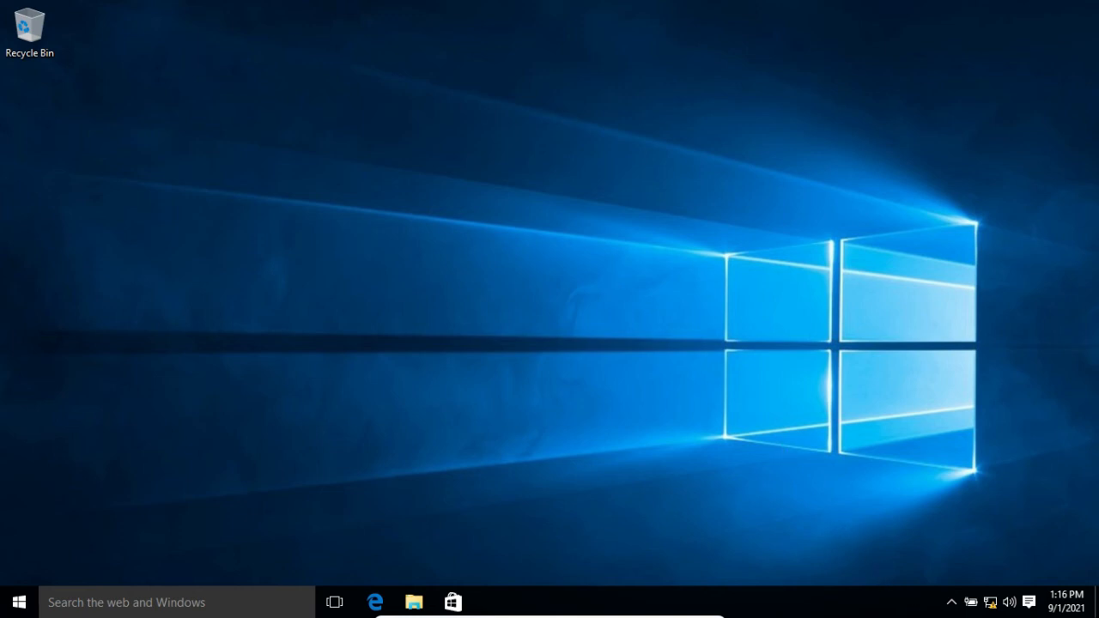
On the Windows 10 client, review the Ethernet adapter's IPv4 address and preferred DNS server settings, and close the network windows.
{"action": "right_click", "coordinate": [991, 606]}
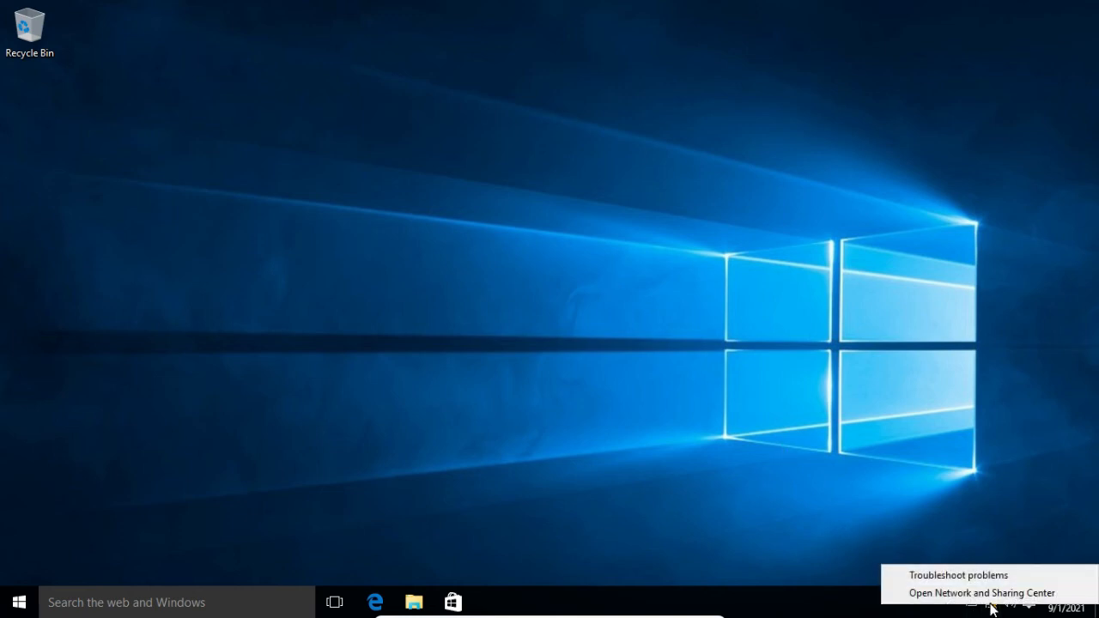
{"action": "left_click", "coordinate": [993, 595]}
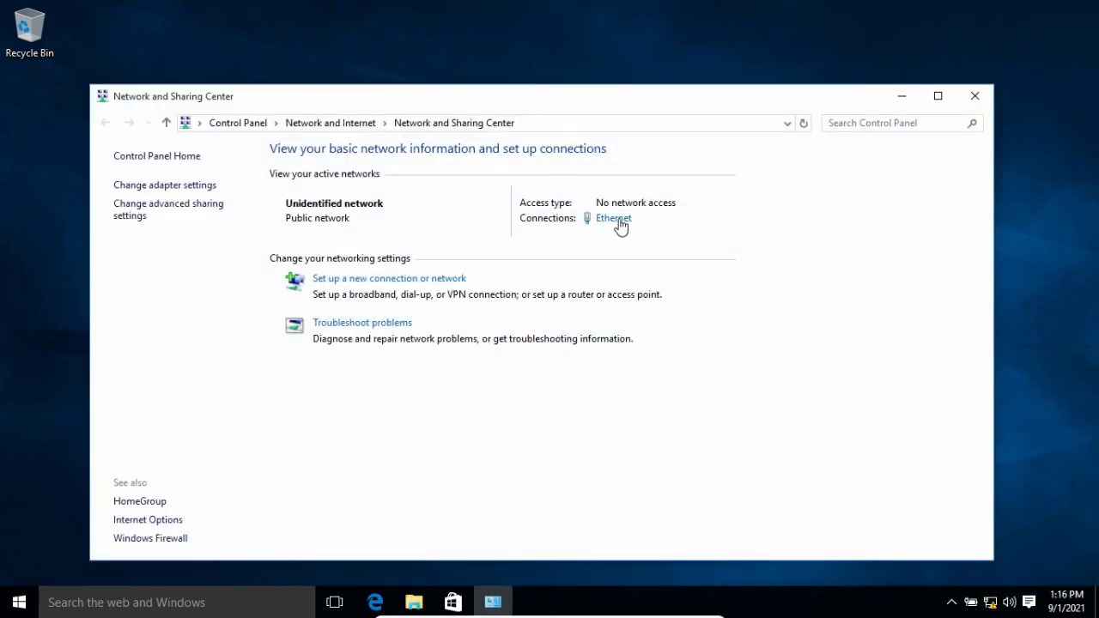
{"action": "left_click", "coordinate": [615, 220]}
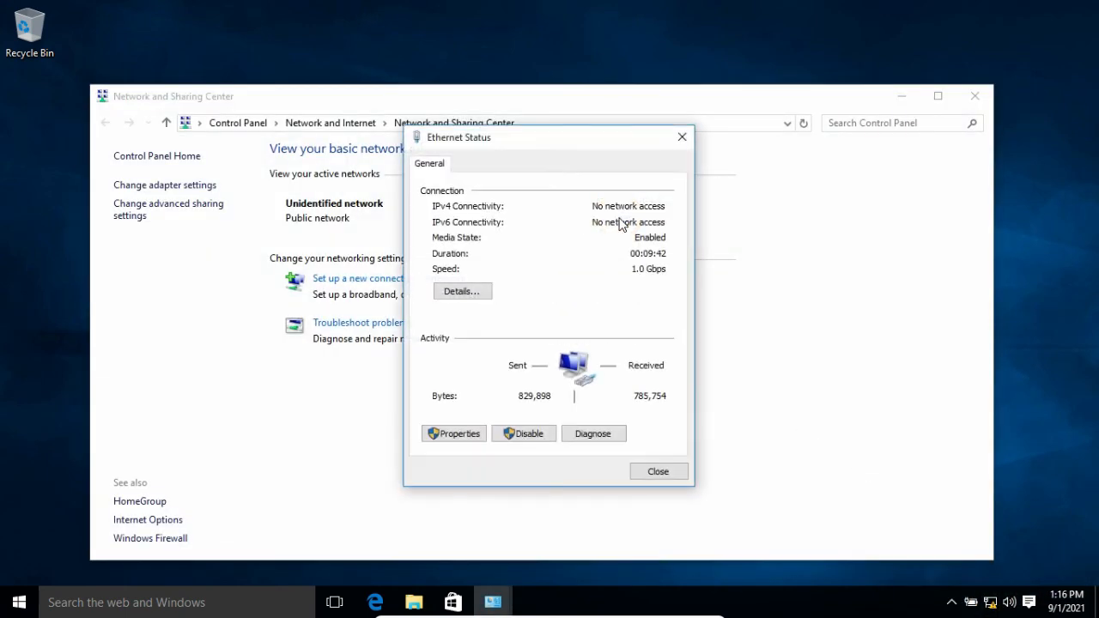
{"action": "left_click", "coordinate": [464, 437]}
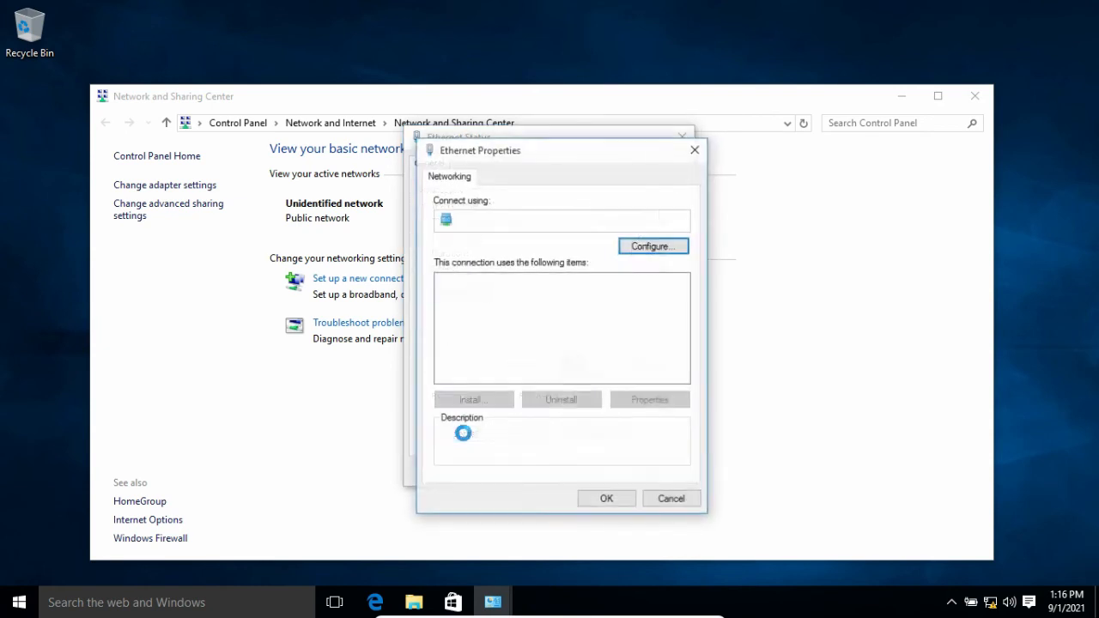
{"action": "left_click", "coordinate": [564, 323]}
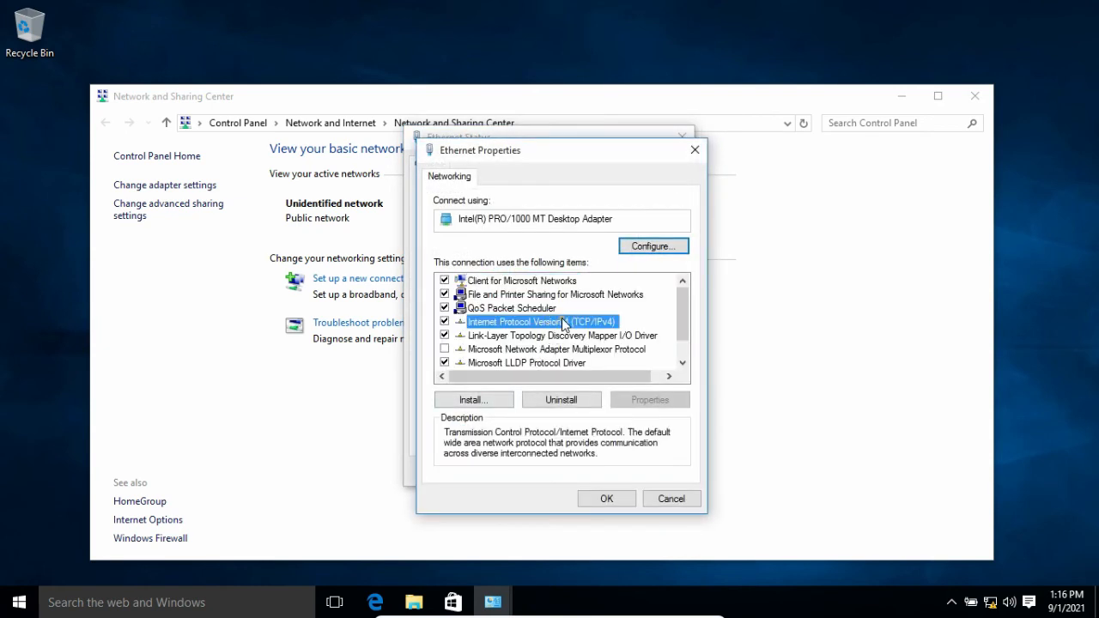
{"action": "left_click", "coordinate": [642, 398]}
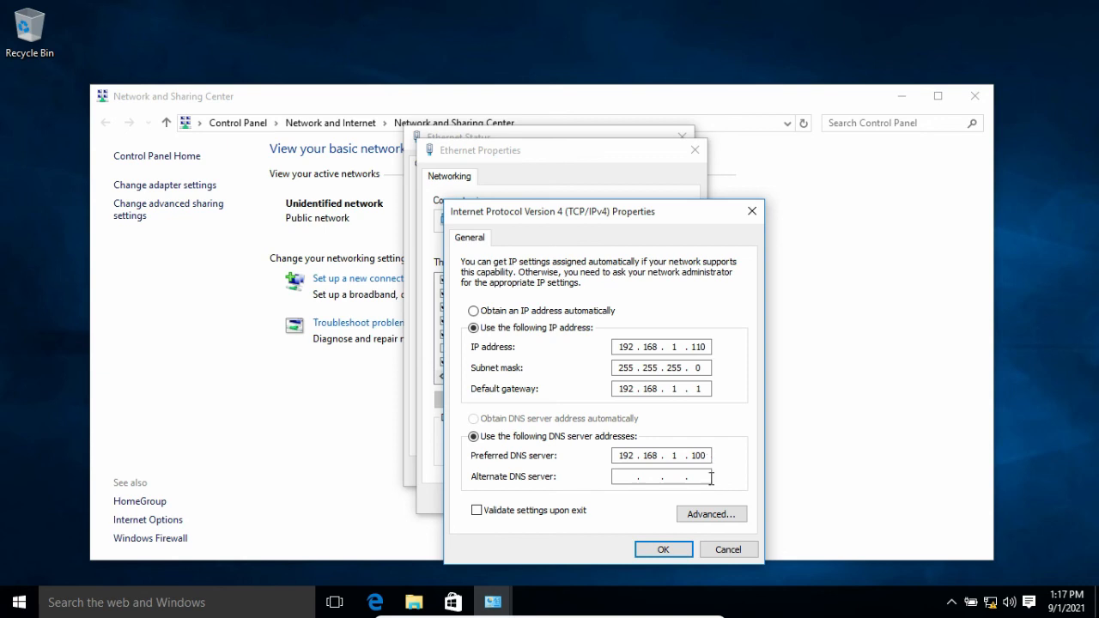
{"action": "left_click", "coordinate": [663, 549]}
{"action": "left_click", "coordinate": [604, 504]}
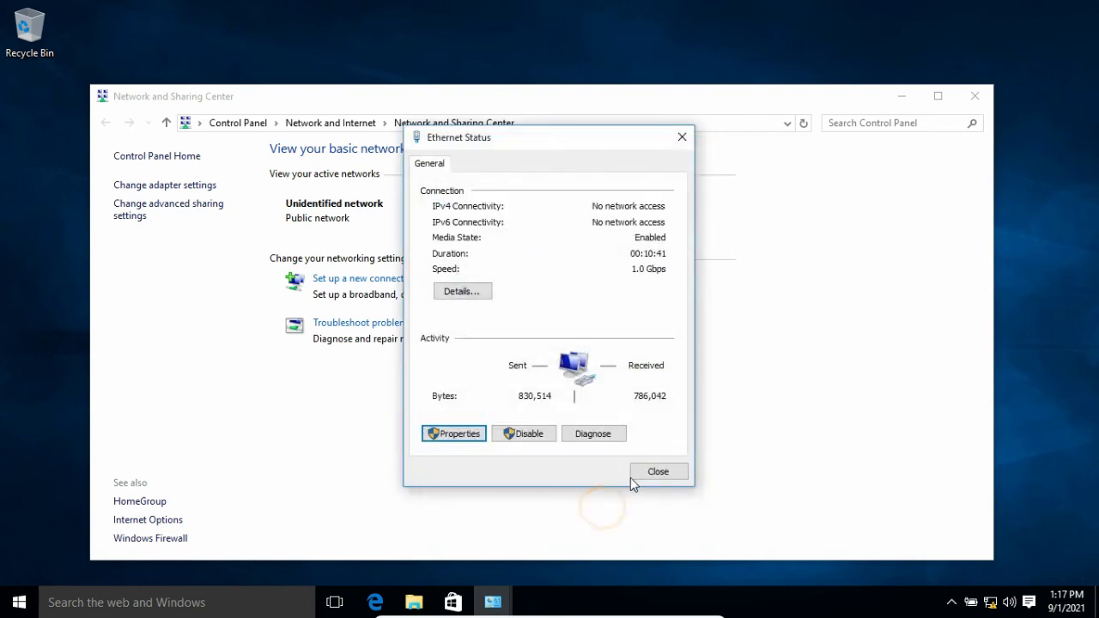
{"action": "left_click", "coordinate": [668, 472]}
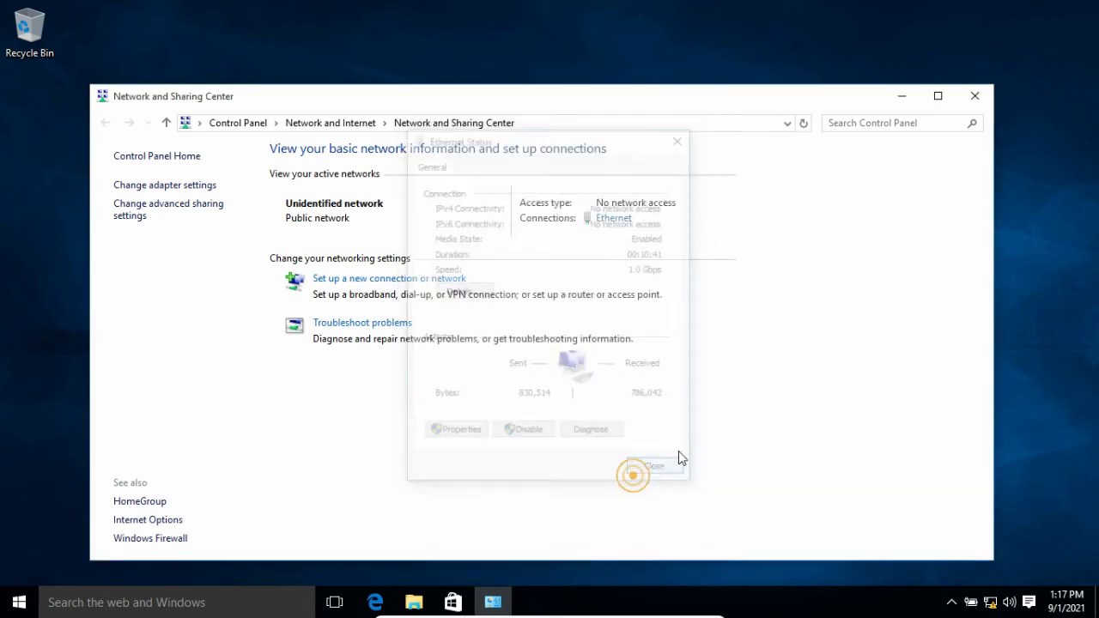
{"action": "left_click", "coordinate": [970, 100]}
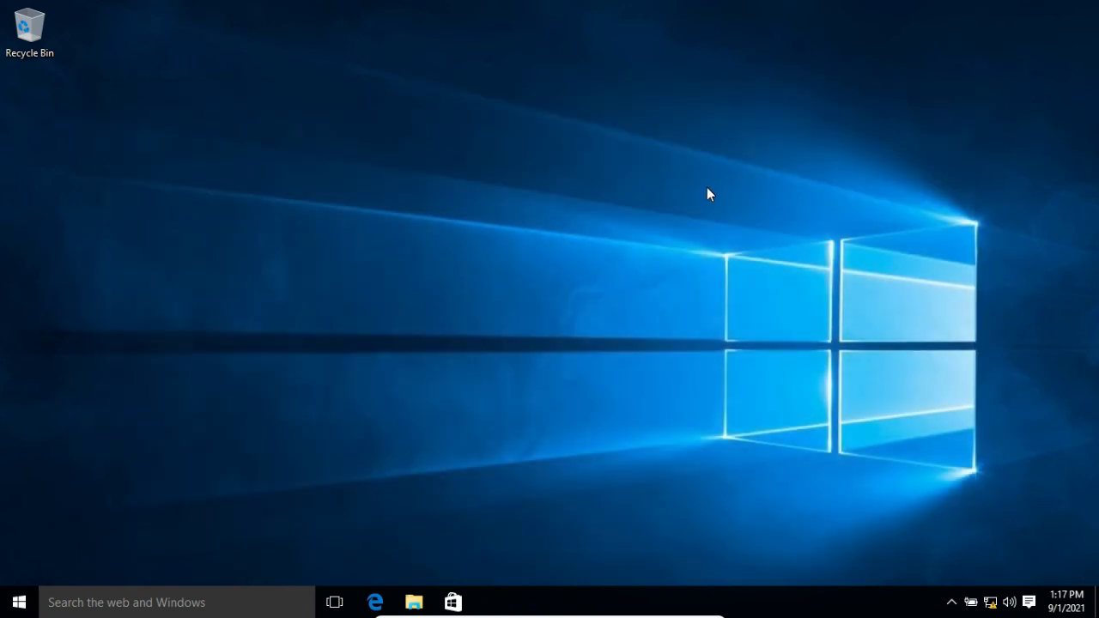
Open Command Prompt on the client, run "nslookup server1.hpit.com", and highlight the returned address.
{"action": "key", "text": "super"}
{"action": "type", "text": "cmd"}
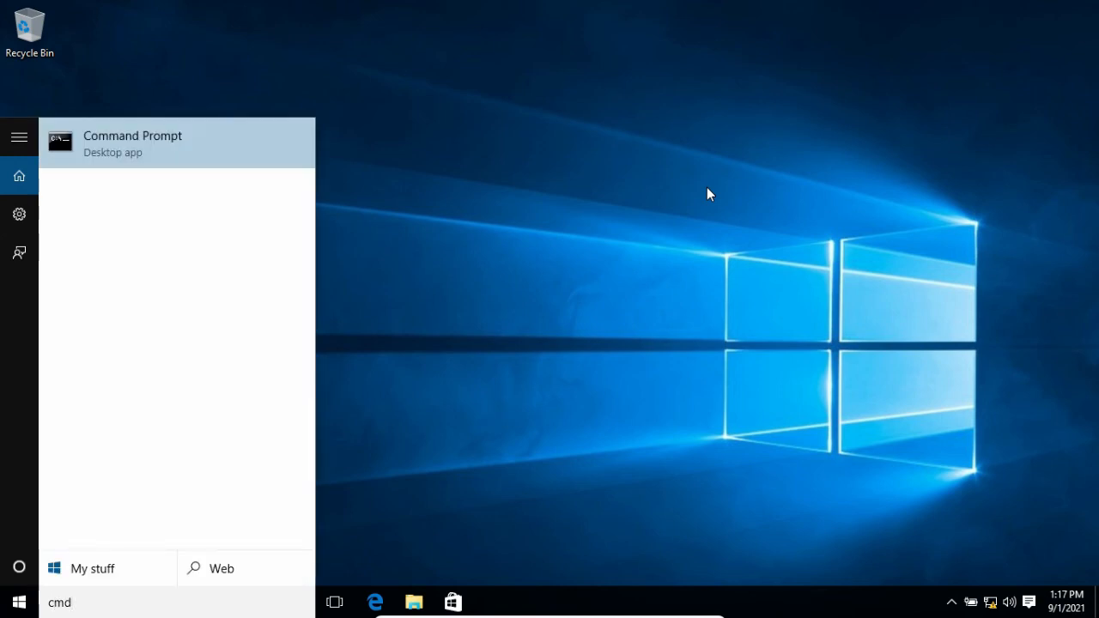
{"action": "key", "text": "Return"}
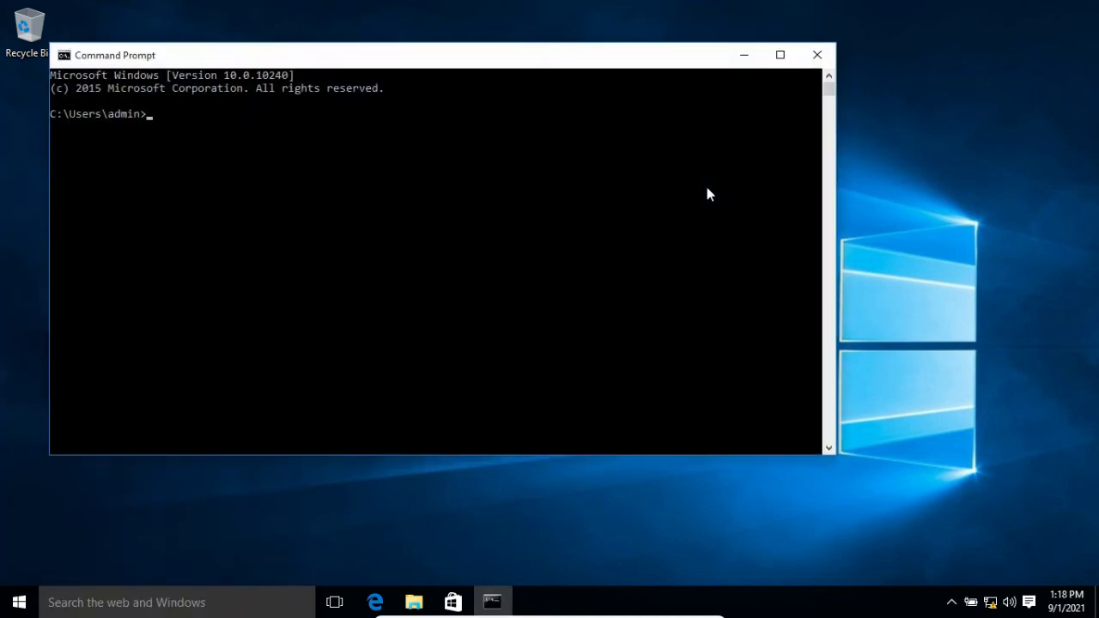
{"action": "type", "text": "nslookup server1.hpit.com"}
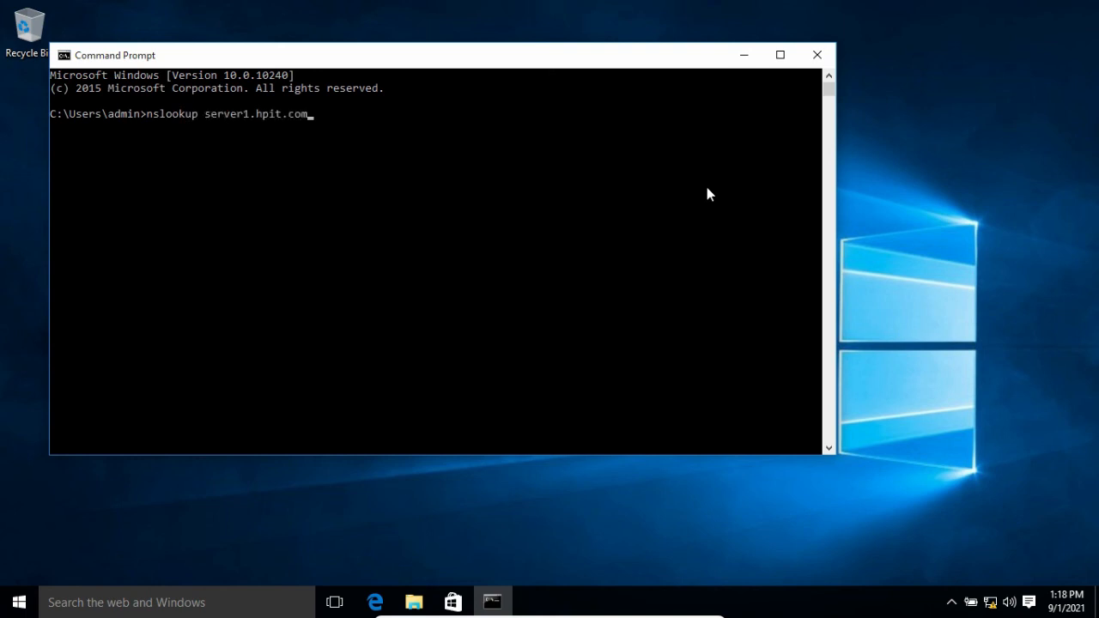
{"action": "key", "text": "Return"}
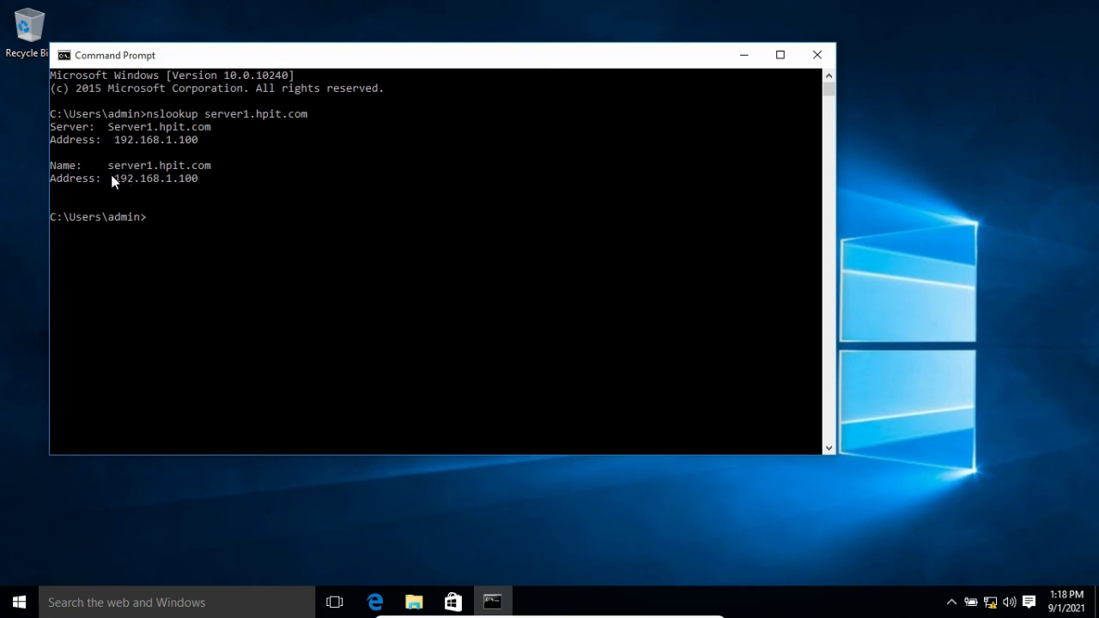
{"action": "left_click_drag", "start_coordinate": [112, 180], "coordinate": [175, 184]}
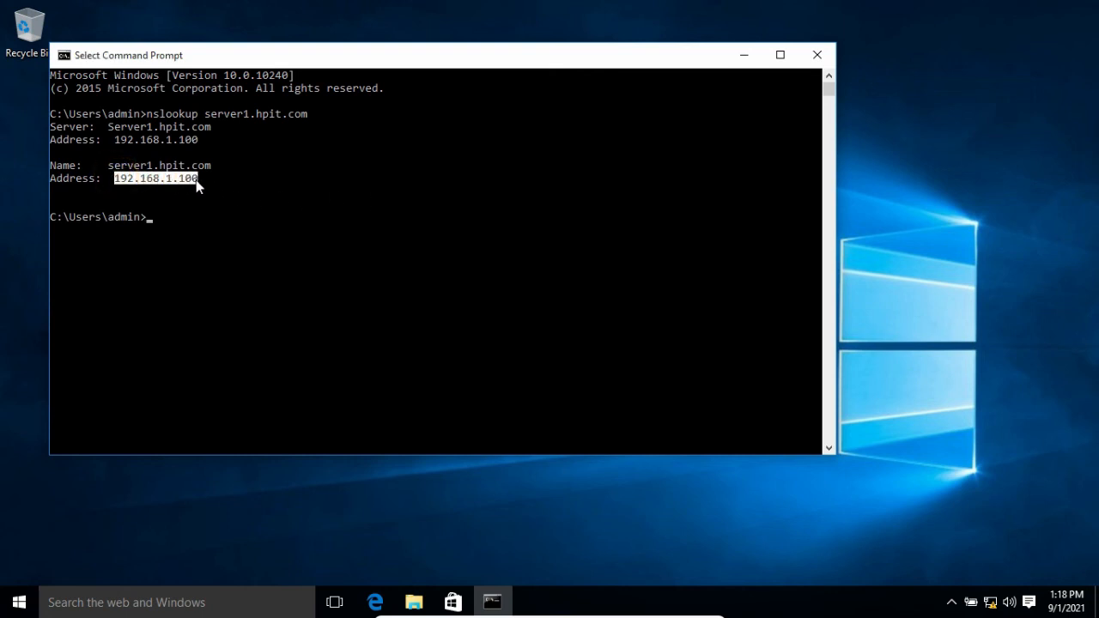
Run "nslookup pc1.hpit.com" in the client's Command Prompt to check its forward resolution.
{"action": "type", "text": "nslookup"}
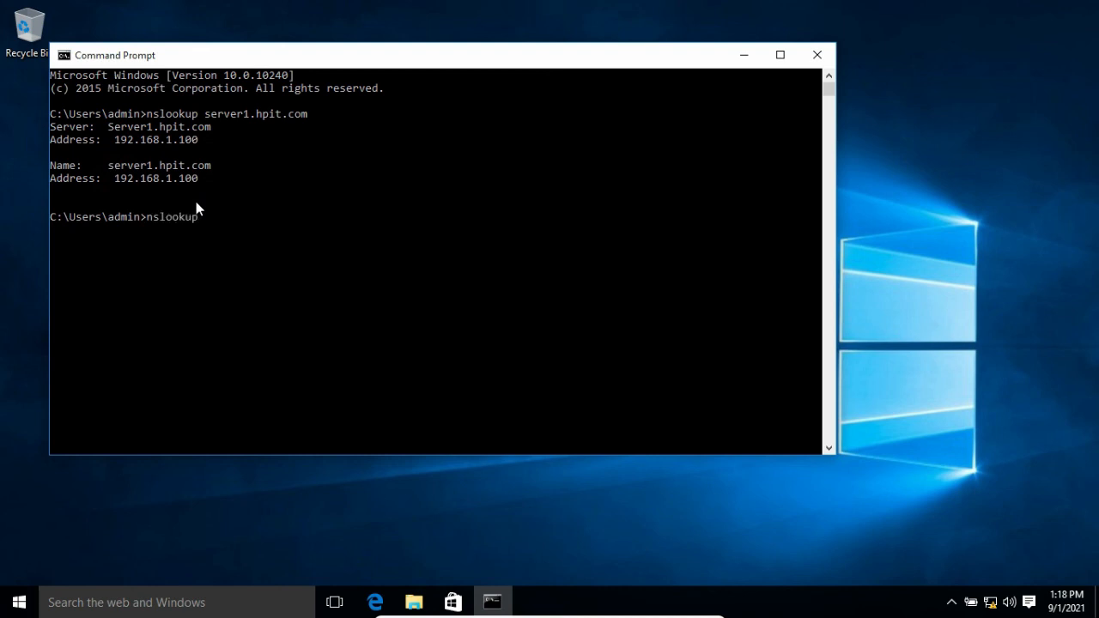
{"action": "type", "text": " pc1.hpit.com"}
{"action": "key", "text": "Return"}
Run "nslookup 192.168.1.110" in the client's Command Prompt to check its reverse resolution.
{"action": "type", "text": "n"}
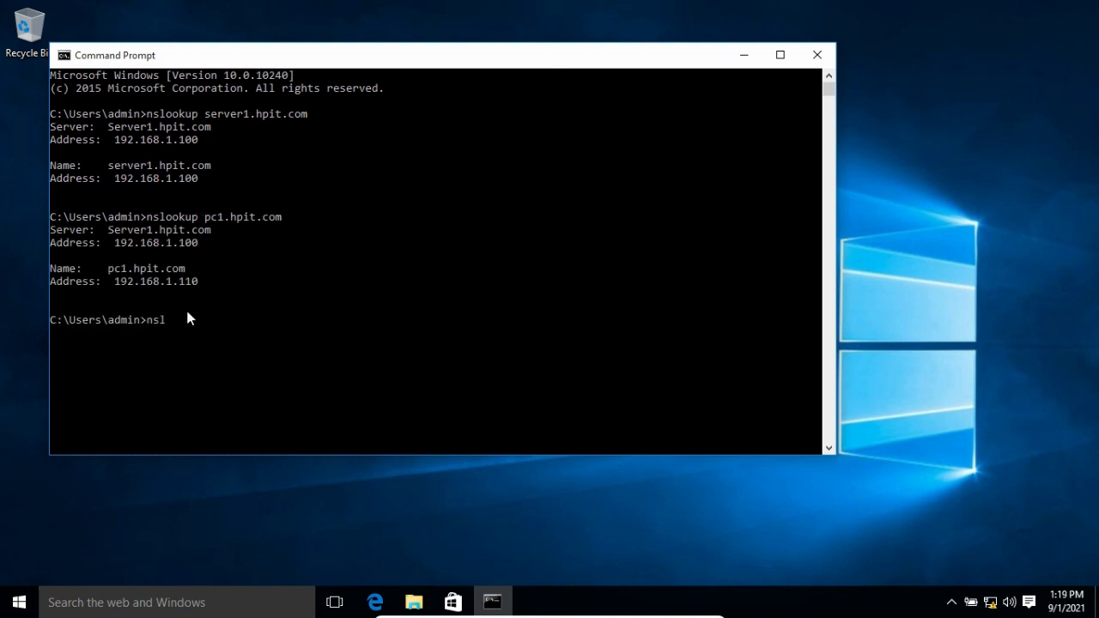
{"action": "type", "text": "slookup 192.168."}
{"action": "type", "text": "1.110"}
{"action": "key", "text": "Return"}
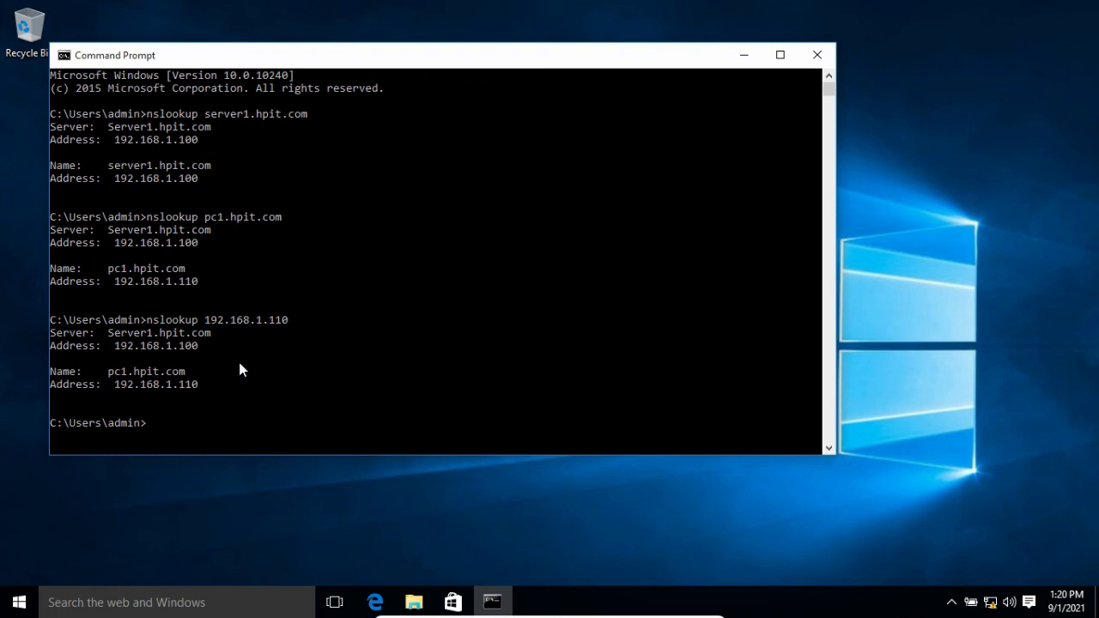
Run "ping server1.hpit.com" from the client, and highlight the pinged host name and the replying IP address.
{"action": "type", "text": "ping server1.hpit.com"}
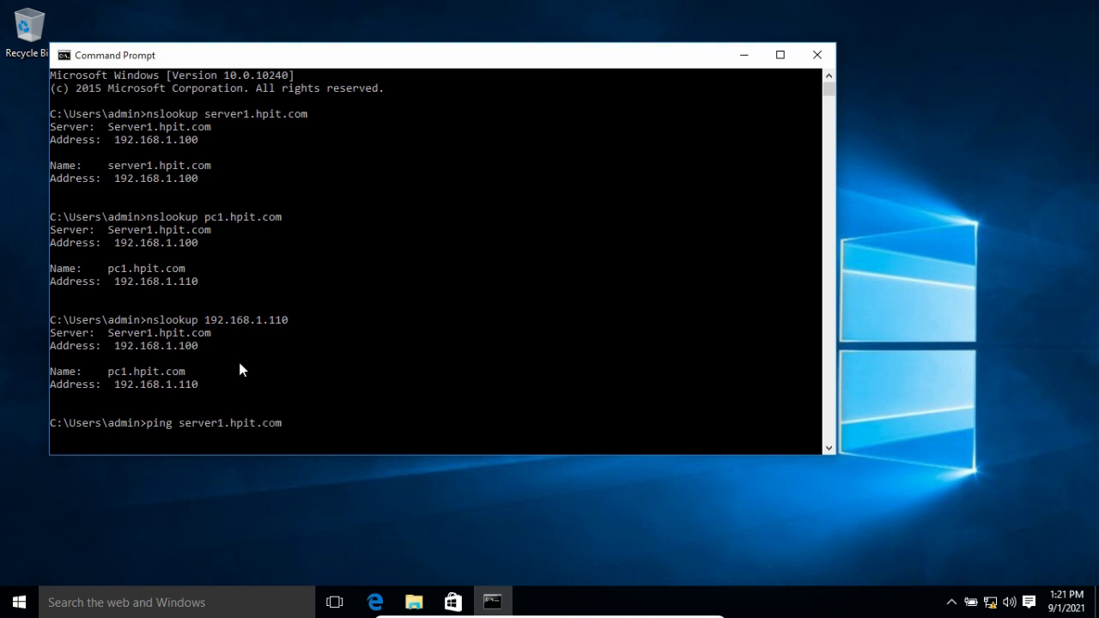
{"action": "key", "text": "Return"}
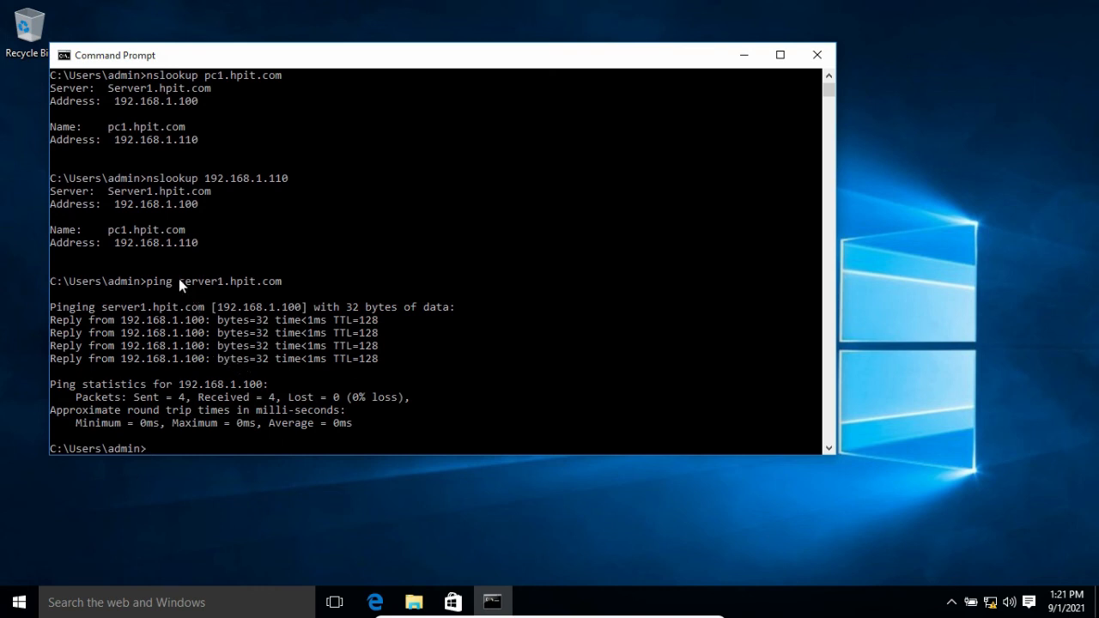
{"action": "left_click_drag", "start_coordinate": [178, 284], "coordinate": [222, 284]}
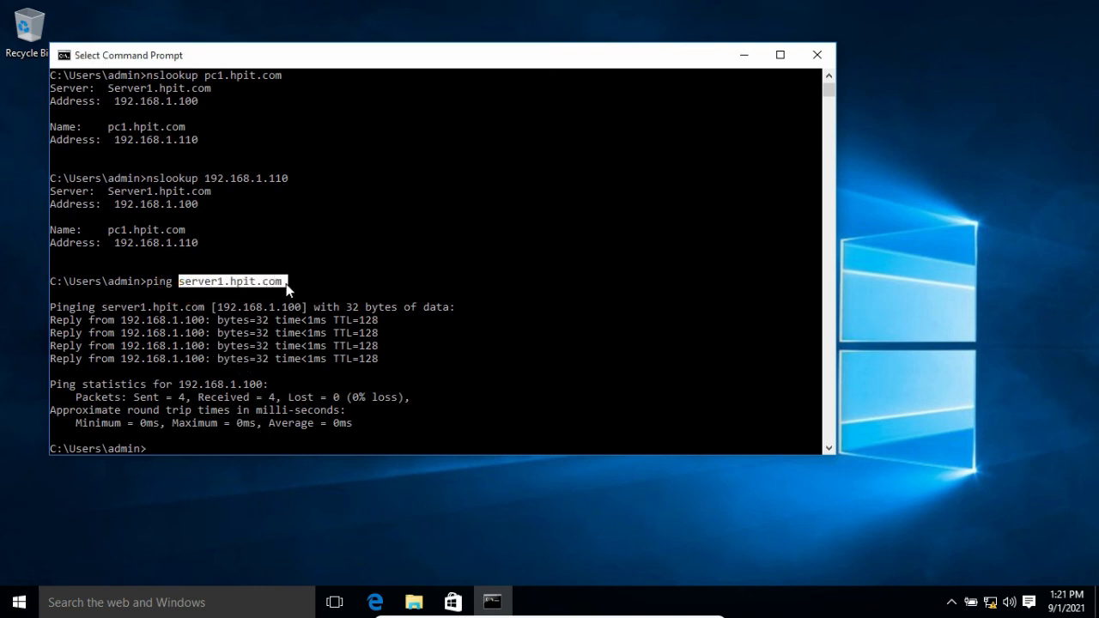
{"action": "right_click", "coordinate": [119, 320]}
{"action": "left_click_drag", "start_coordinate": [121, 321], "coordinate": [203, 327]}
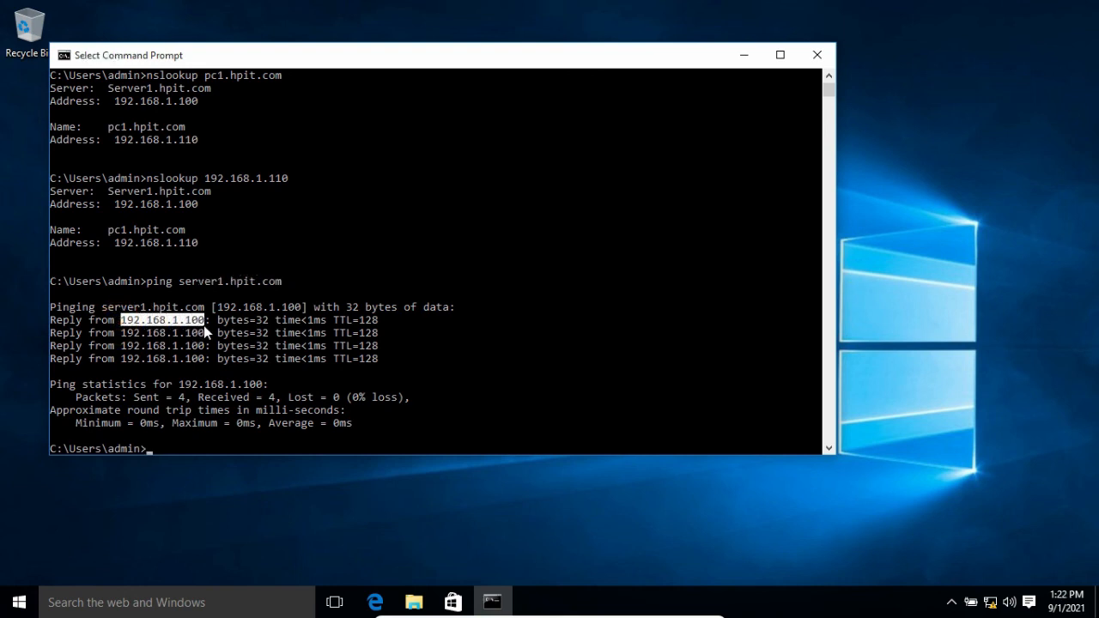